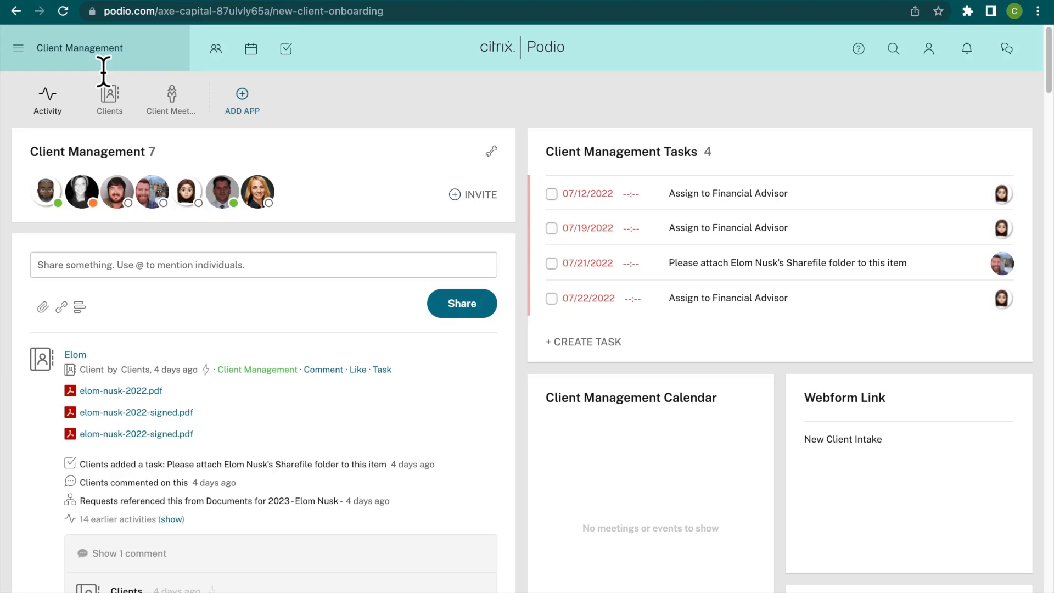
# View the list of organizations and workspaces, and close it to return to Client Management.
pyautogui.click(103, 70)
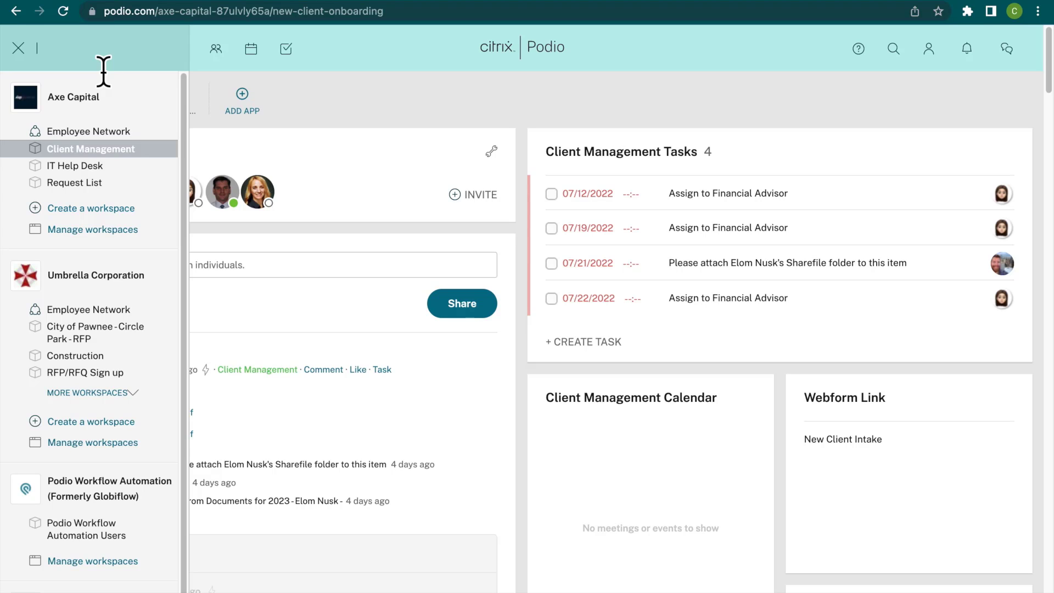
pyautogui.click(354, 153)
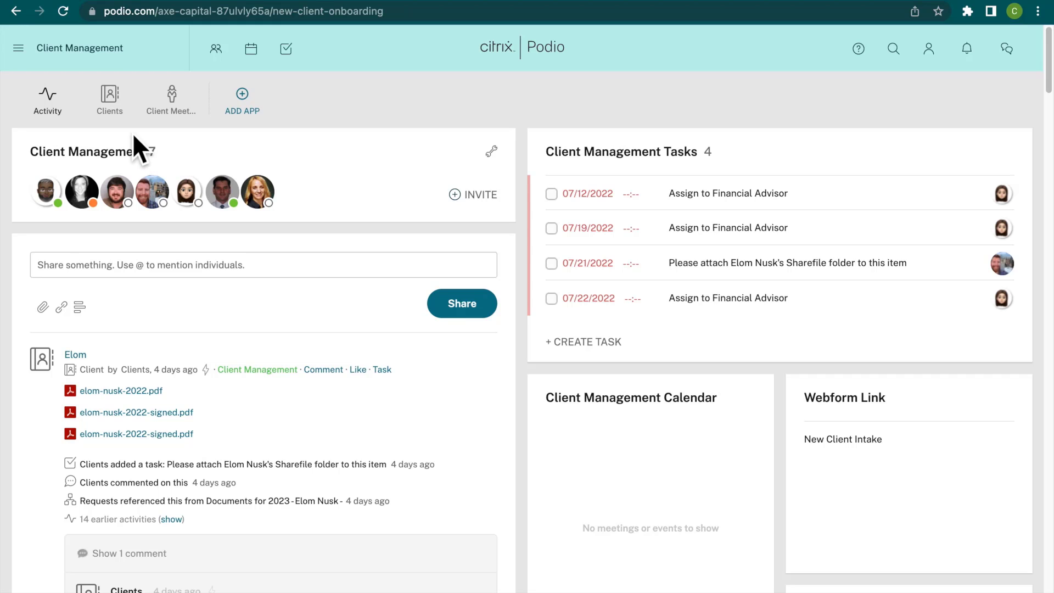
# Browse the App Market's functional and industry categories from the add-app options, and return to the Client Management workspace.
pyautogui.click(252, 109)
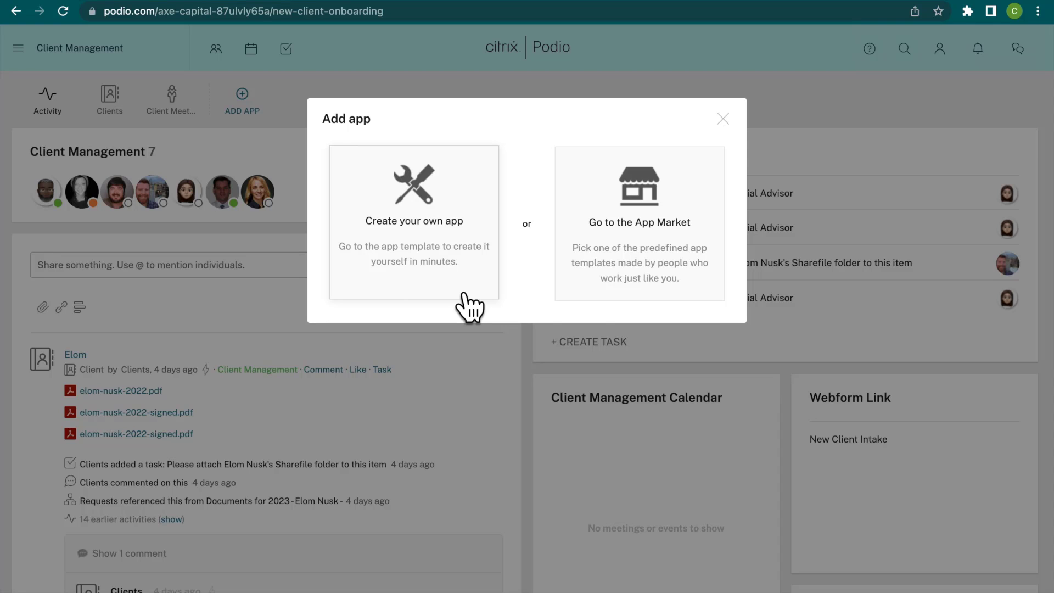
pyautogui.click(721, 291)
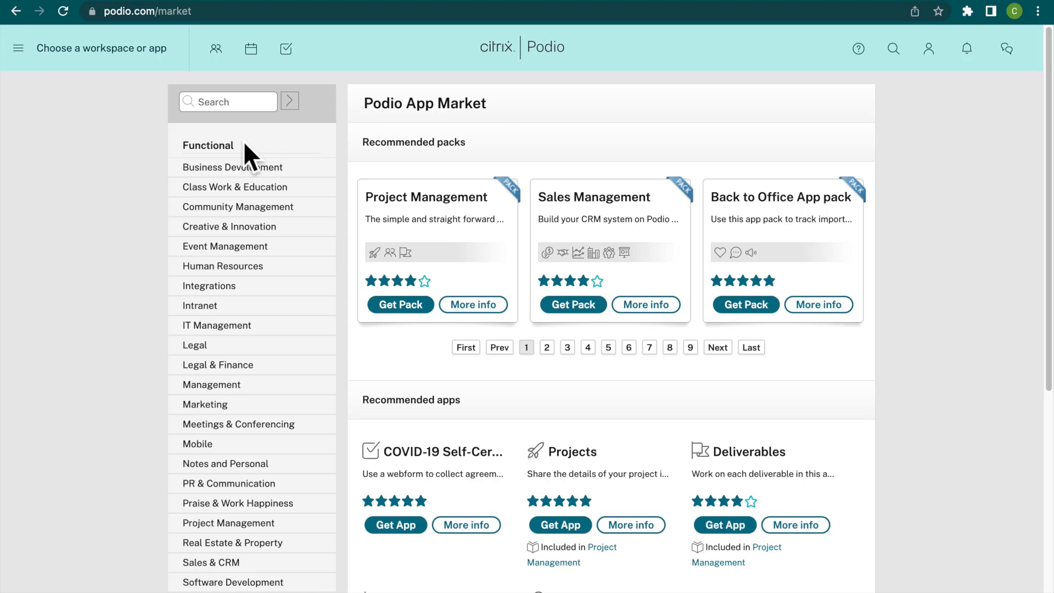
pyautogui.scroll(-7, 262, 429)
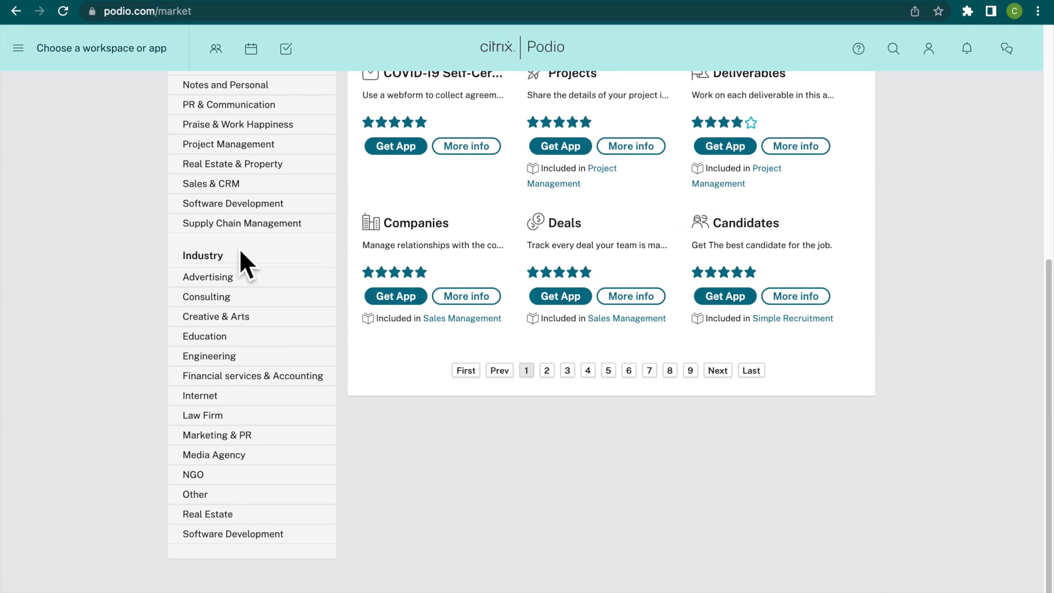
pyautogui.scroll(7, 242, 253)
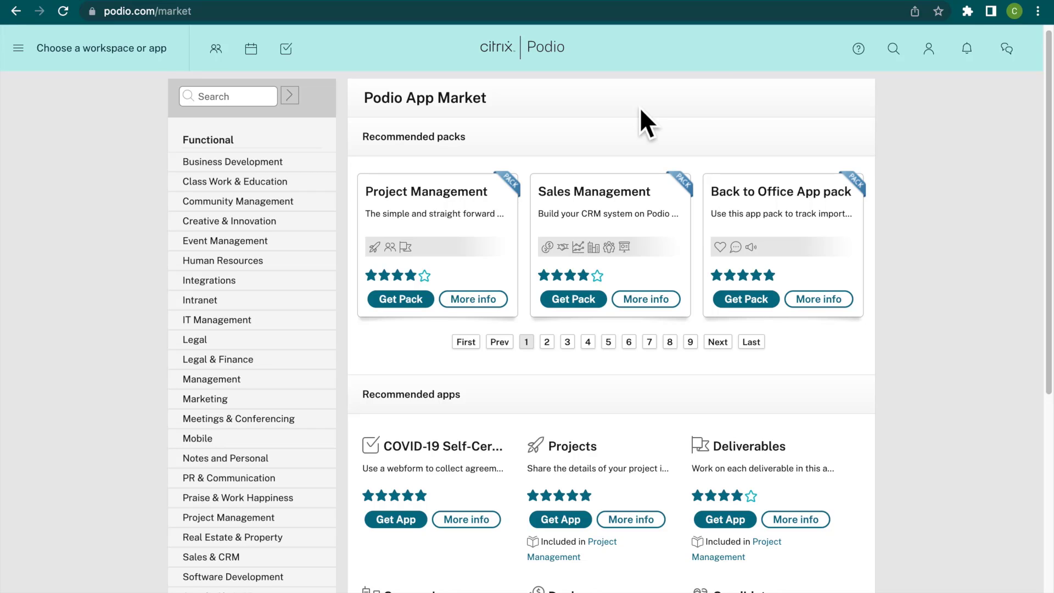
pyautogui.click(16, 13)
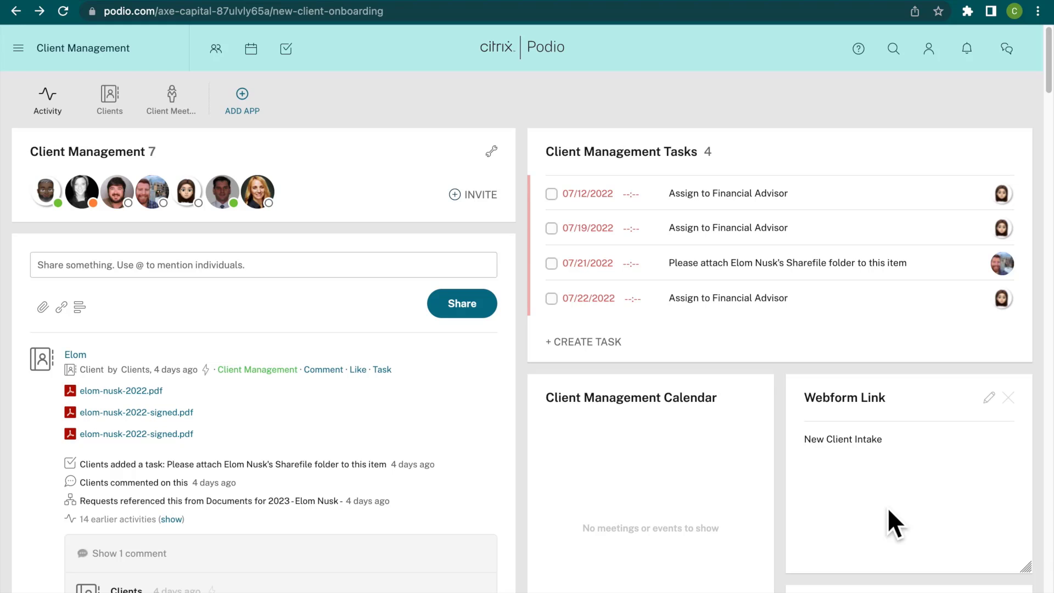
# Look through the Client Management workspace's activity stream and tiles, down to the place for adding a tile.
pyautogui.scroll(-7, 898, 544)
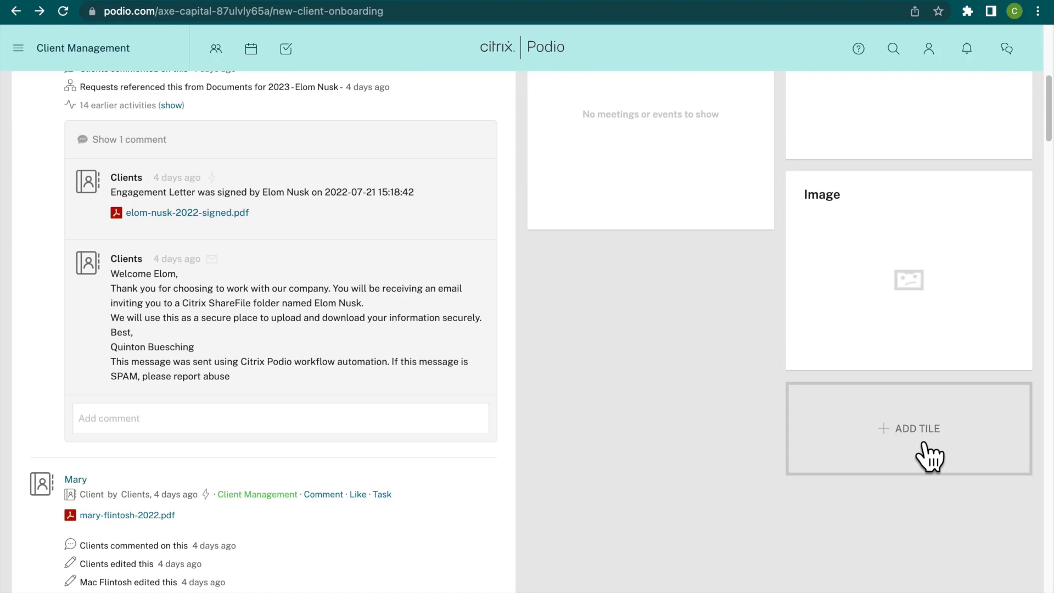
pyautogui.scroll(2, 896, 312)
pyautogui.scroll(5, 899, 326)
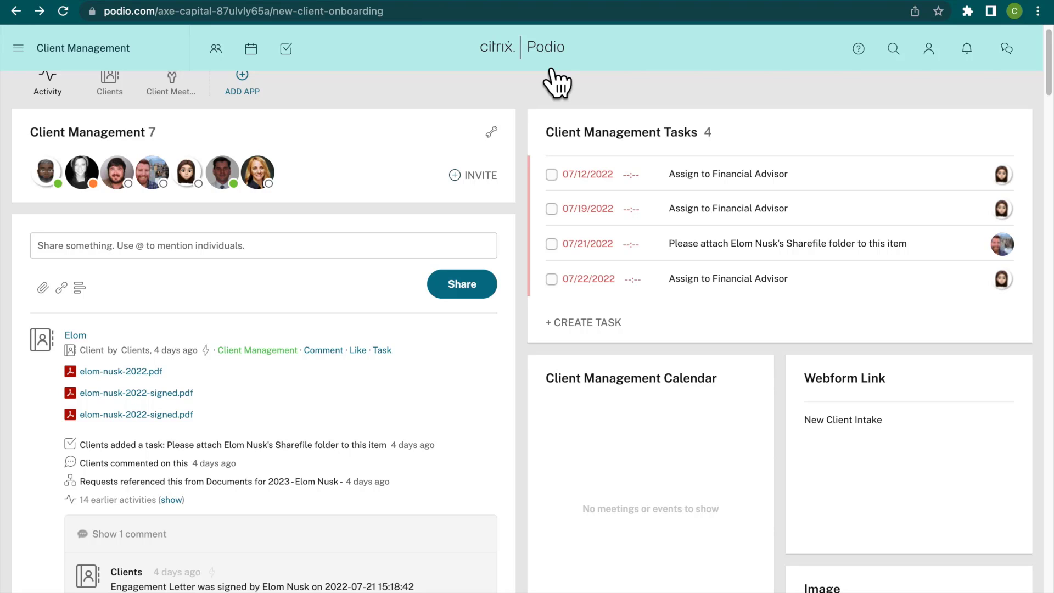
pyautogui.scroll(1, 349, 218)
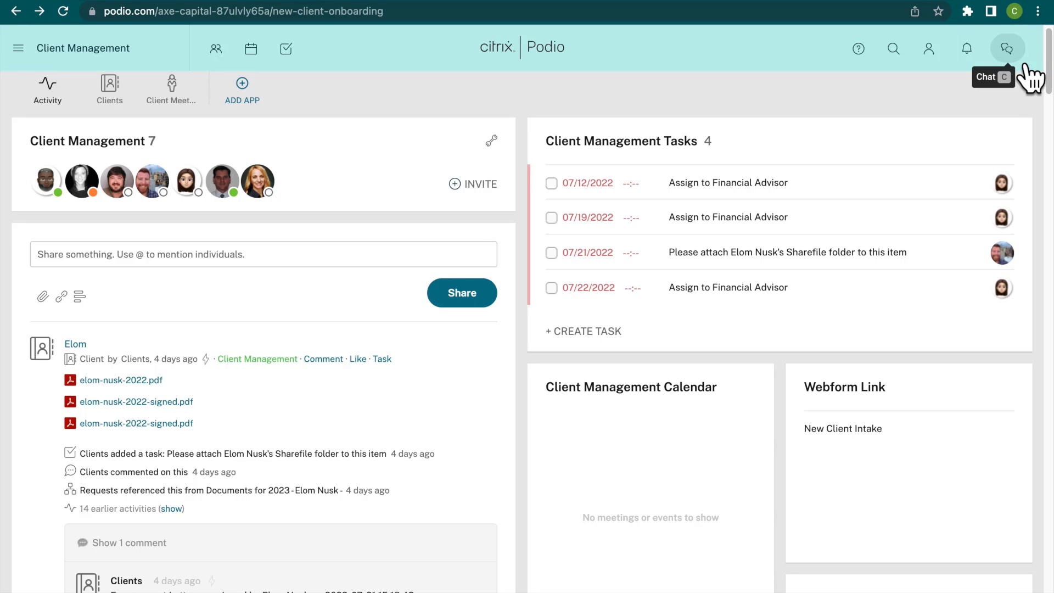
# View the list of chat connections, and close the chat.
pyautogui.click(1007, 49)
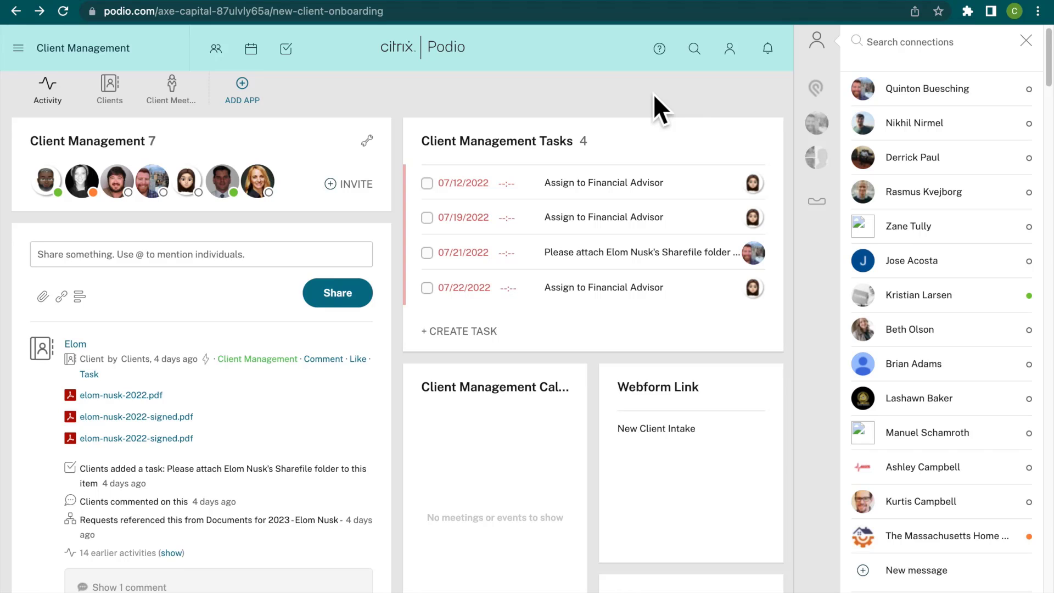
pyautogui.click(1041, 54)
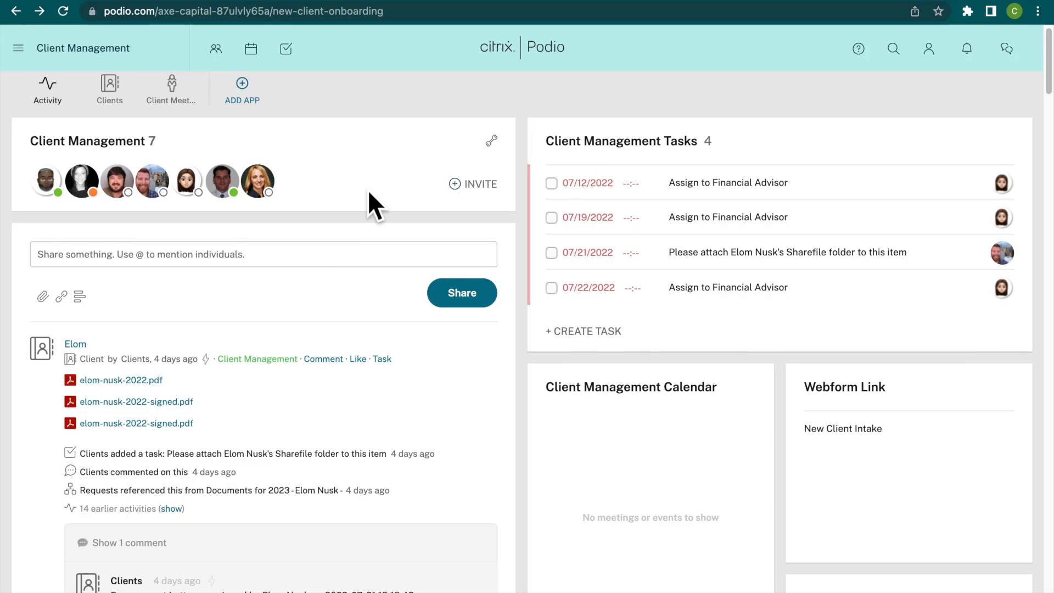
pyautogui.scroll(1, 357, 192)
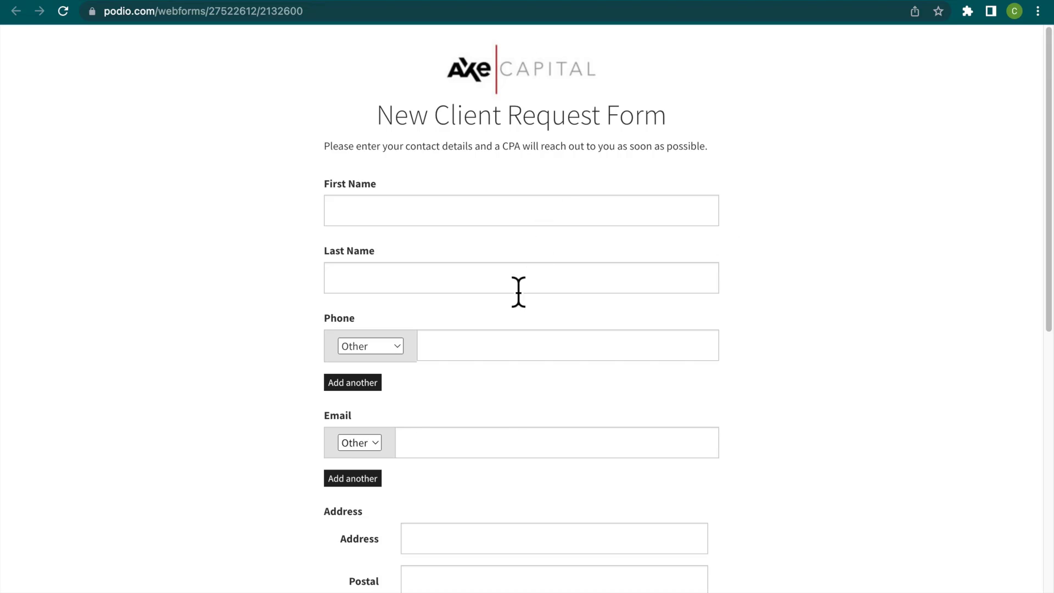
# Fill in the client's first and last name on the New Client Request Form.
pyautogui.click(455, 212)
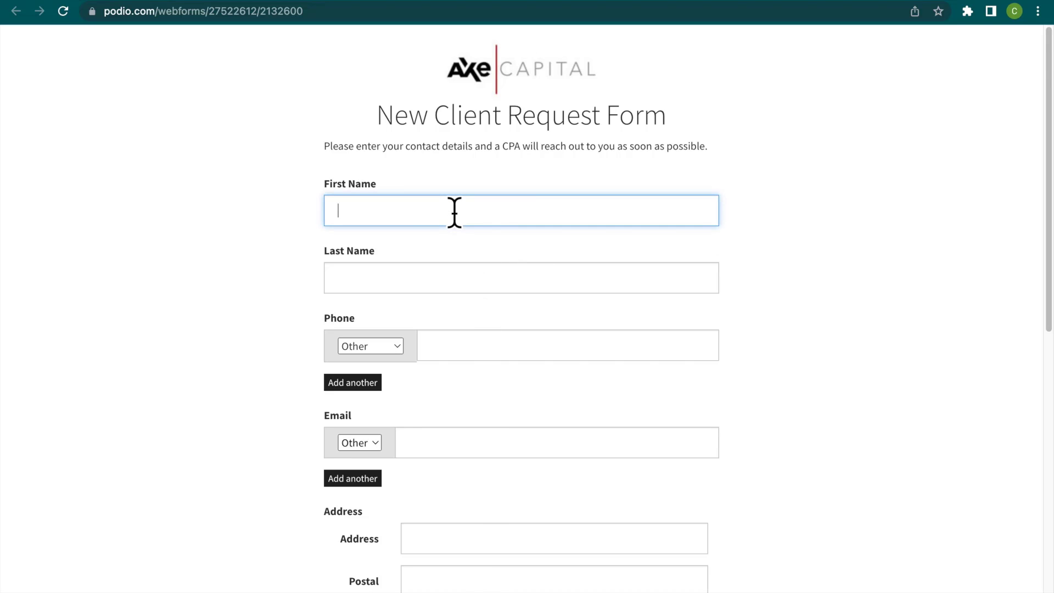
pyautogui.click(455, 281)
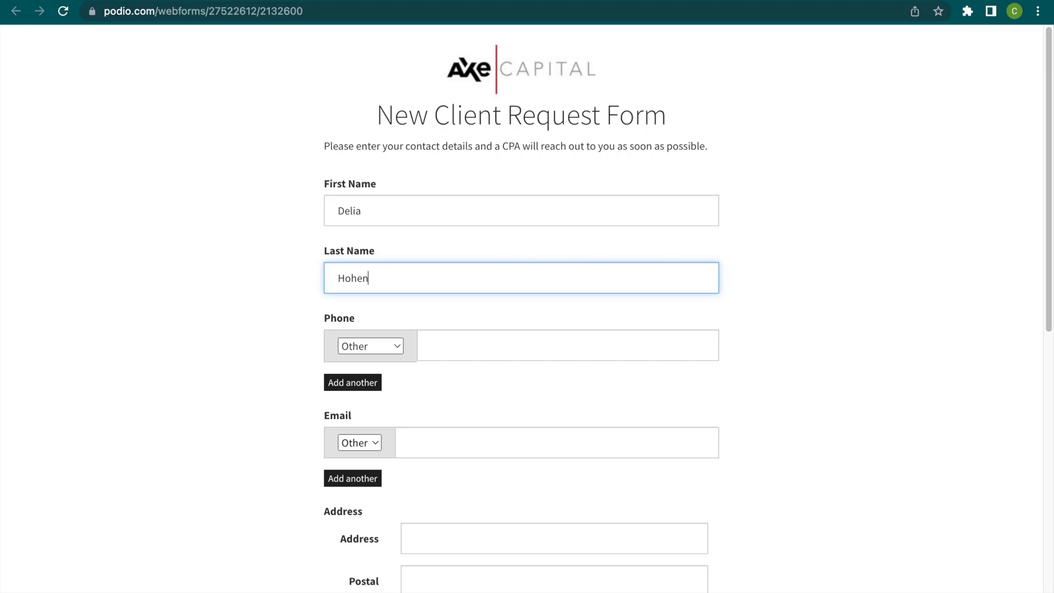
# Enter the client's phone number and e-mail address on the request form, keeping both types as Other.
pyautogui.click(610, 363)
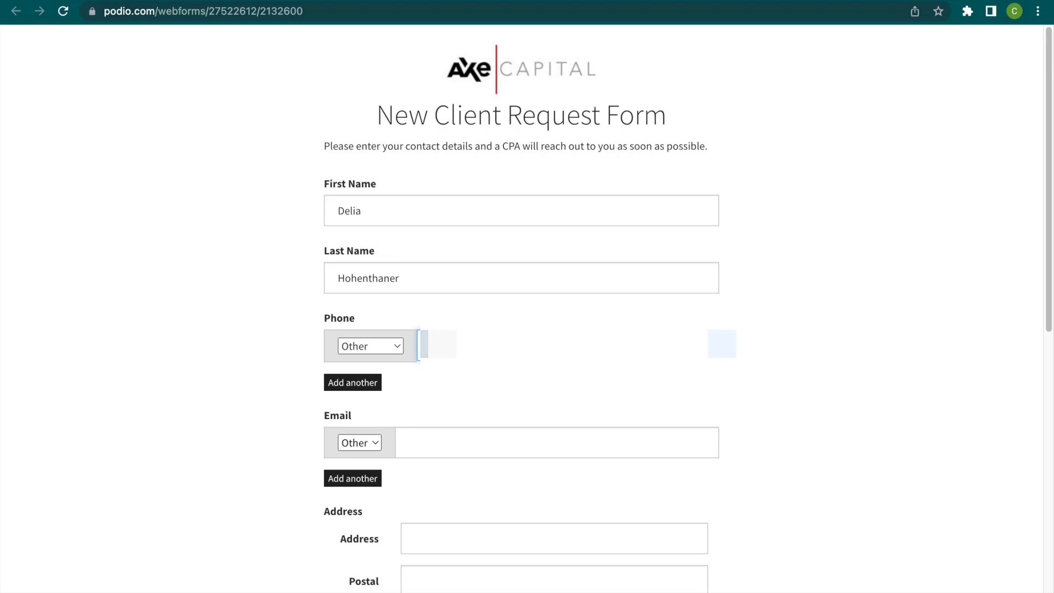
pyautogui.write('5')
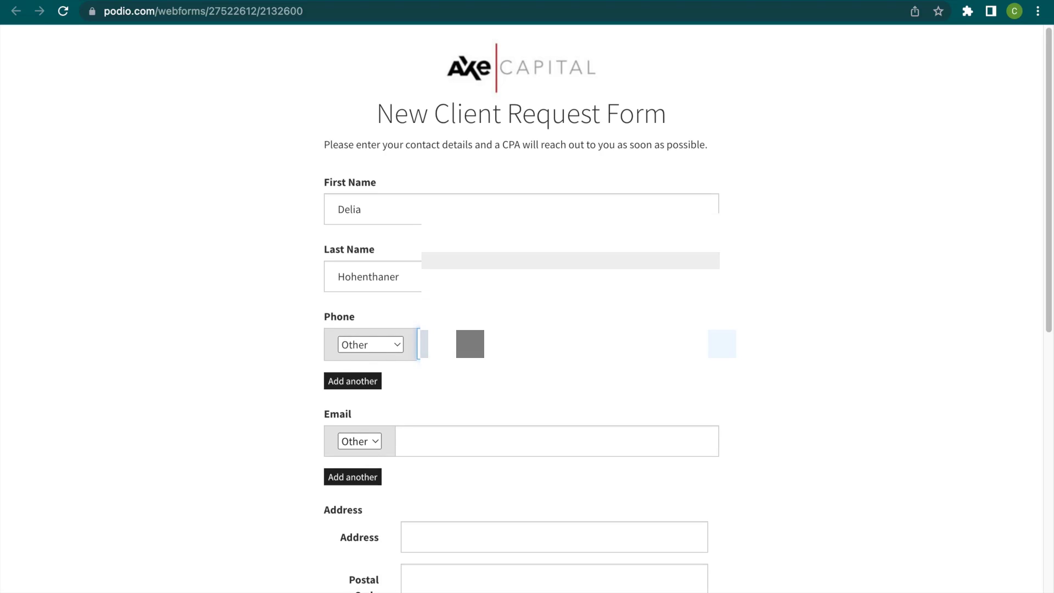
pyautogui.scroll(-3, 585, 365)
pyautogui.click(526, 358)
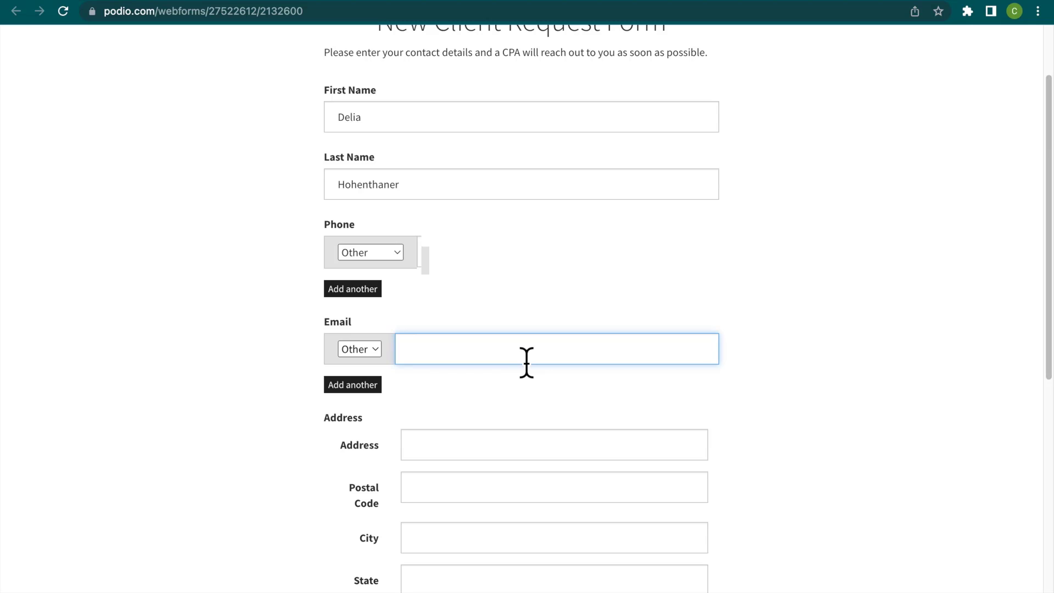
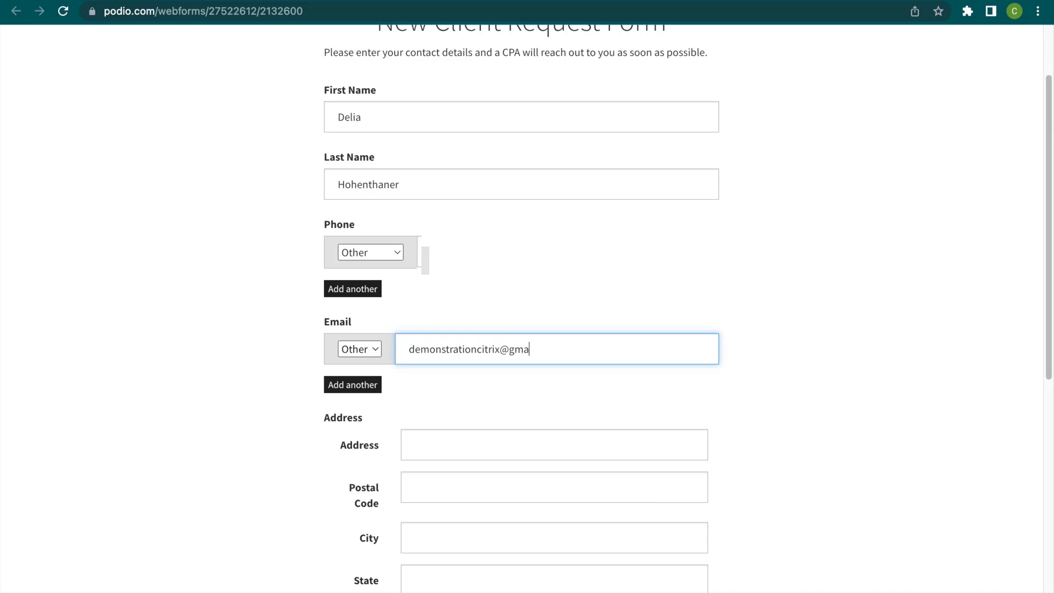
# Enter the client's street address and postal code in the form's Address section.
pyautogui.click(612, 457)
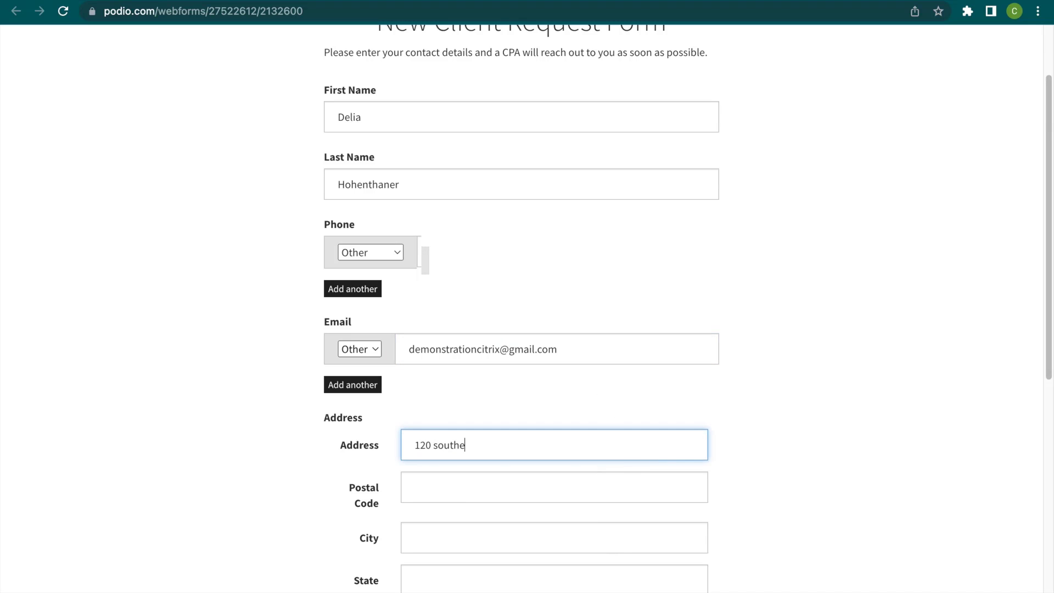
pyautogui.click(605, 502)
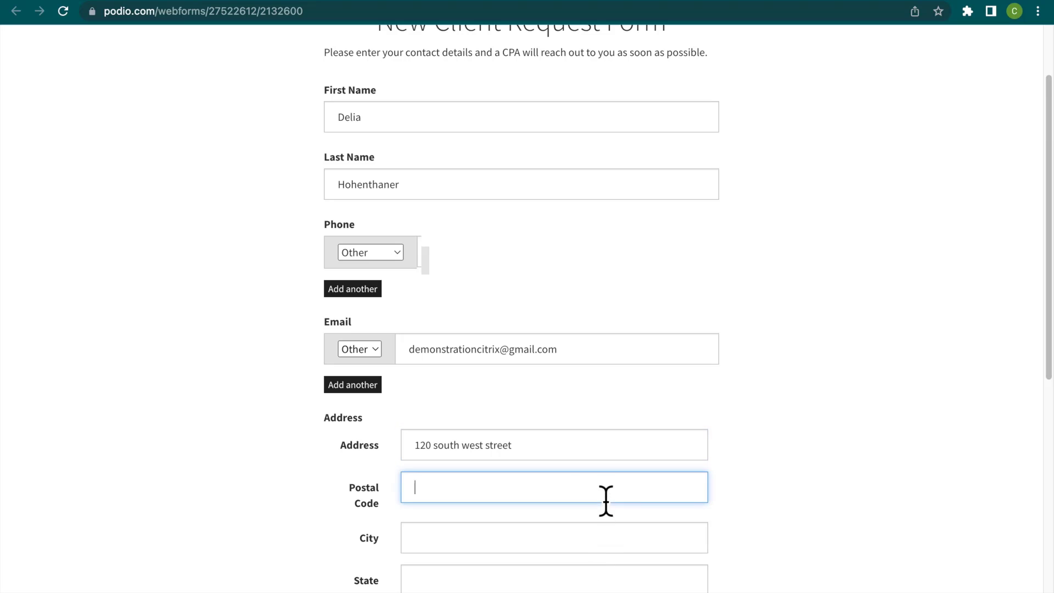
pyautogui.write('27603')
# Fill in the client's city and state, and enter the postal code again in the Country field.
pyautogui.scroll(-6, 442, 536)
pyautogui.click(490, 219)
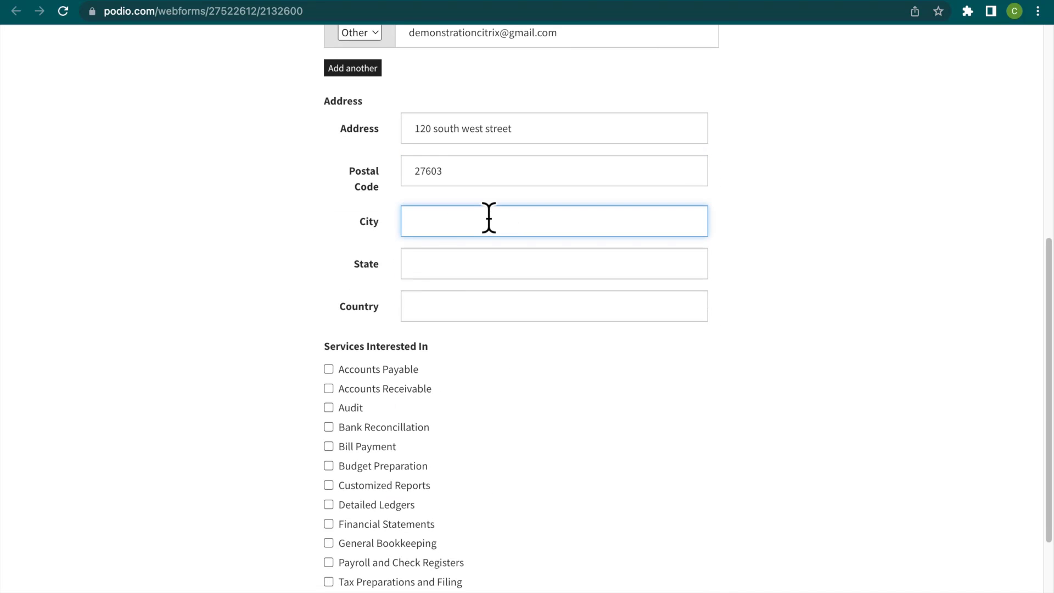
pyautogui.write('raleigh')
pyautogui.click(540, 264)
pyautogui.write('nc')
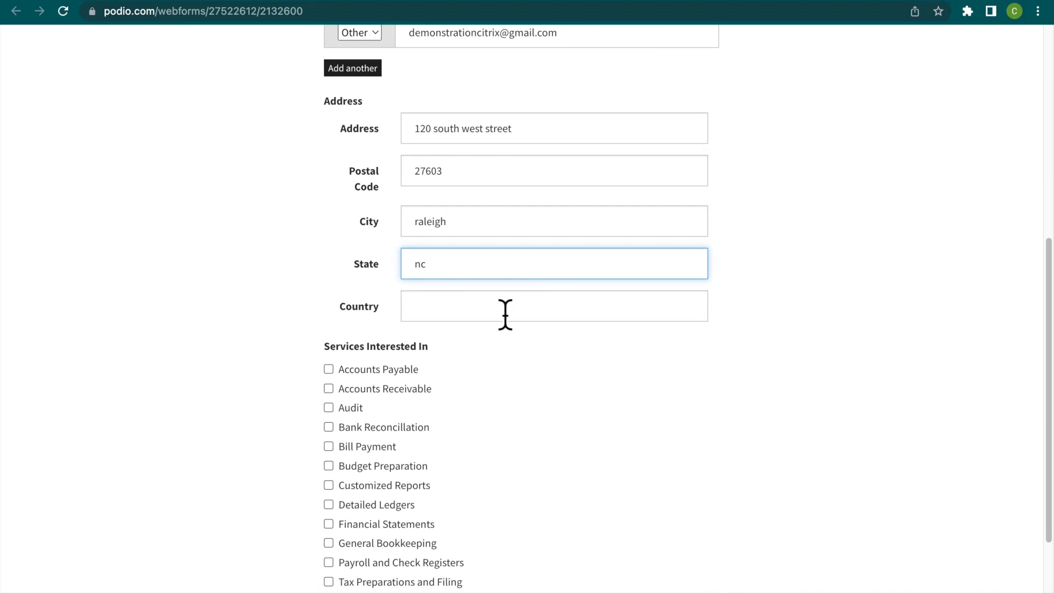
pyautogui.click(504, 310)
pyautogui.write('27603')
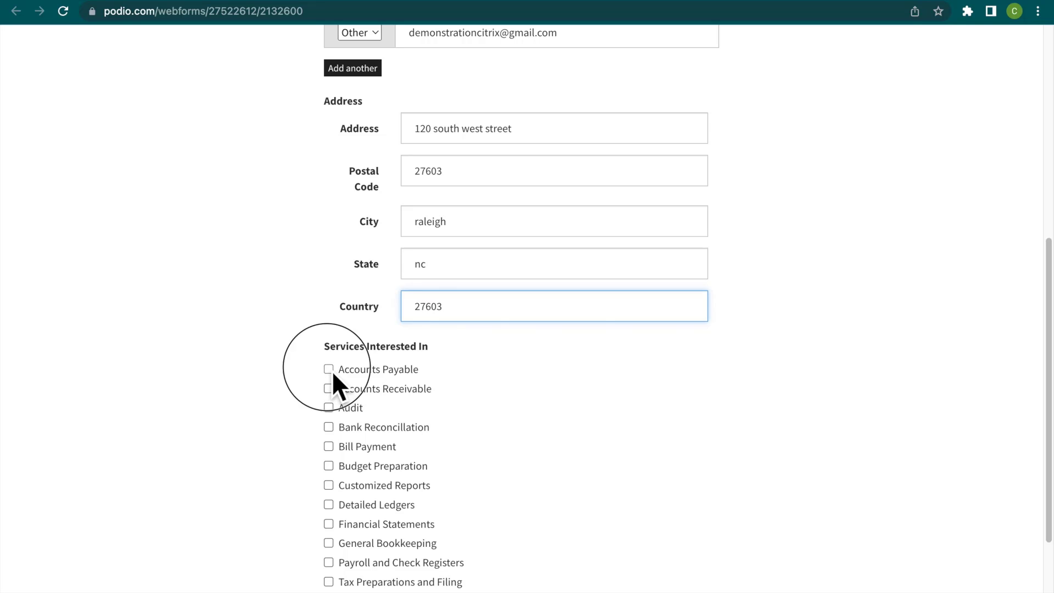
# Choose Accounts Payable and Tax Preparations and Filing as services of interest, check the entries, and submit the request form.
pyautogui.click(329, 370)
pyautogui.click(328, 582)
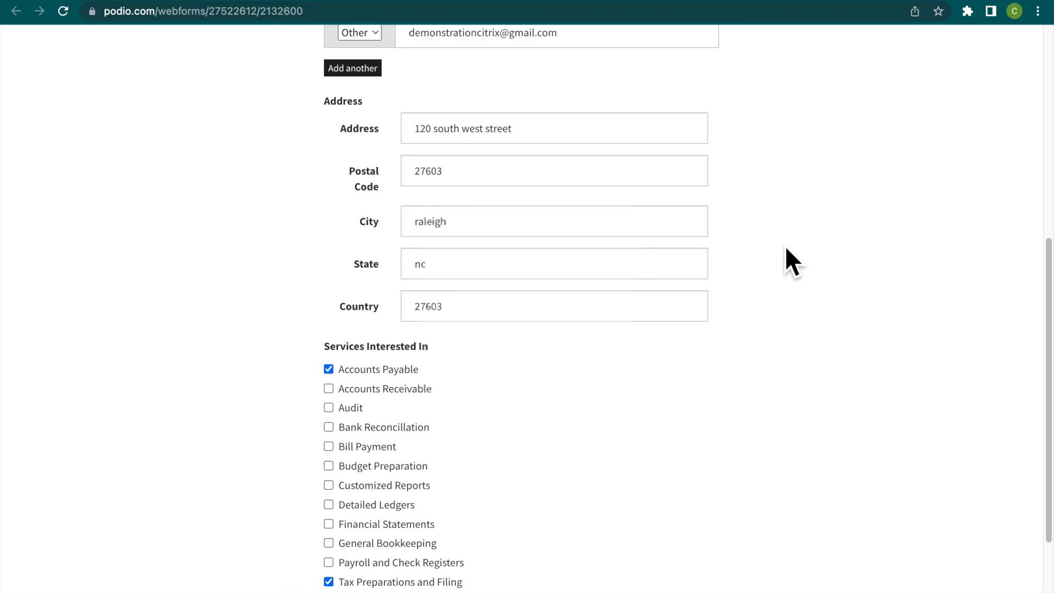
pyautogui.scroll(8, 785, 246)
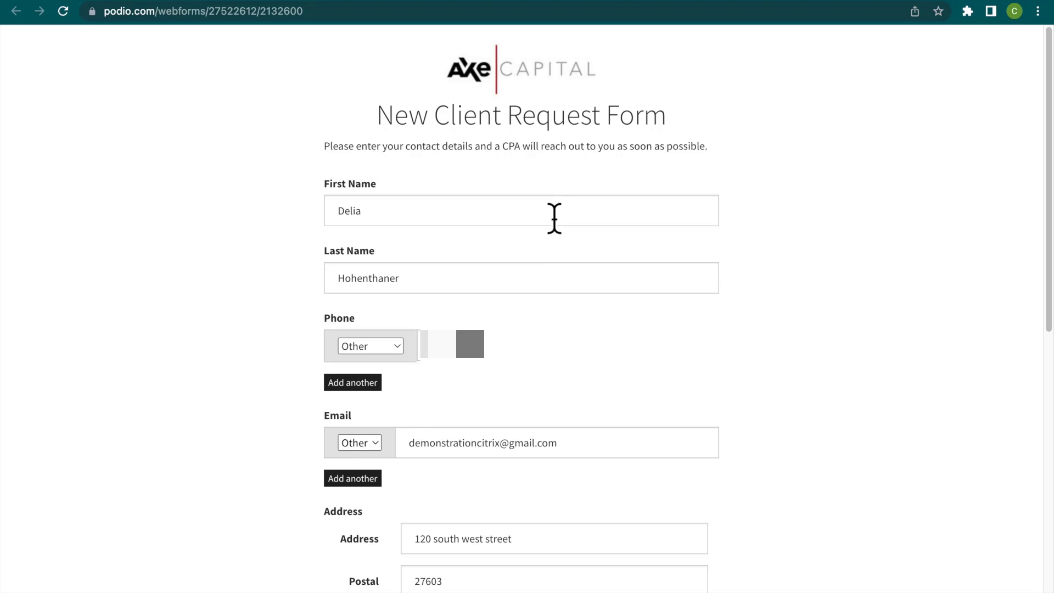
pyautogui.scroll(-10, 566, 391)
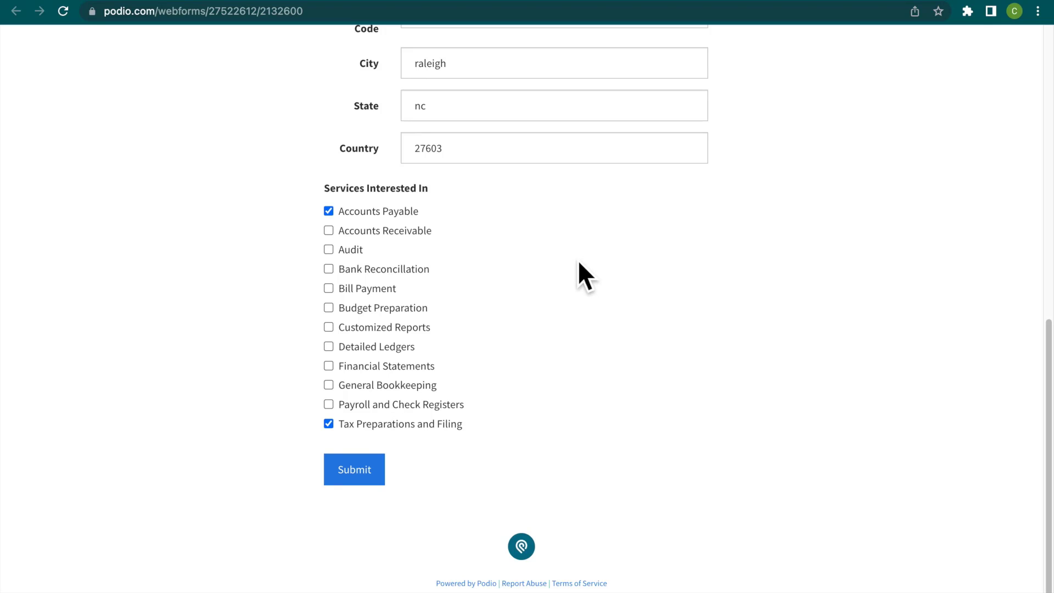
pyautogui.click(355, 476)
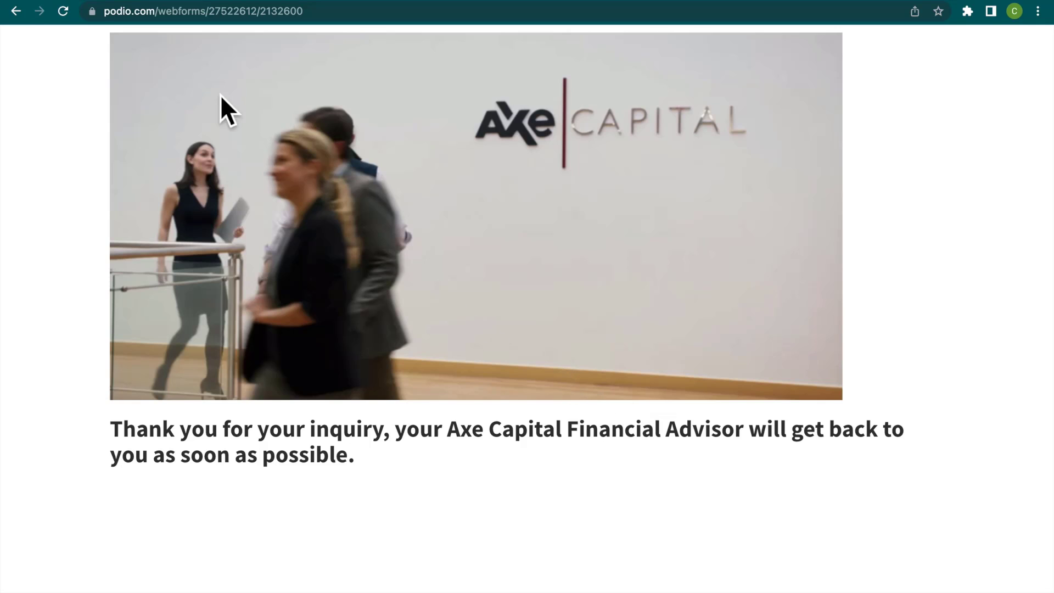
# Return to the Client Management workspace and open its Clients app.
pyautogui.moveTo(85, 1)
pyautogui.click(89, 29)
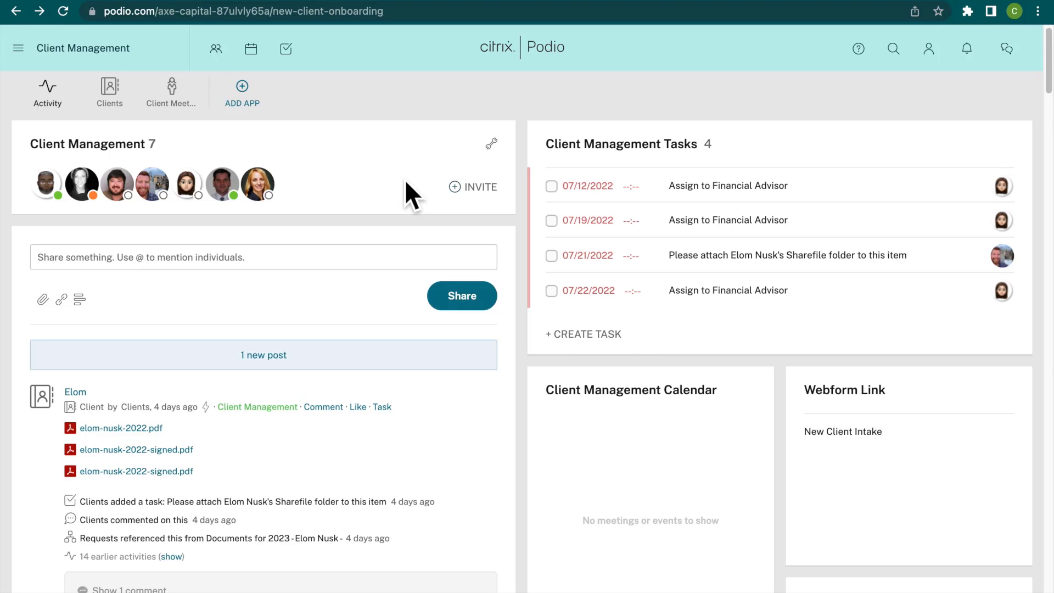
pyautogui.click(134, 105)
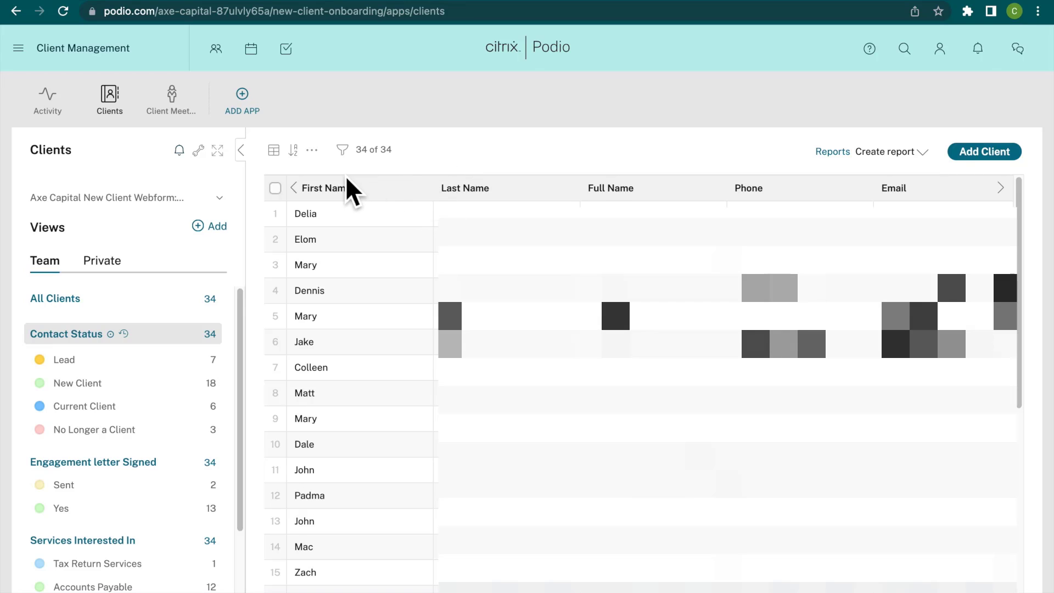
# Examine the layout choices and the filter options available for the client list, leaving both unchanged.
pyautogui.click(285, 163)
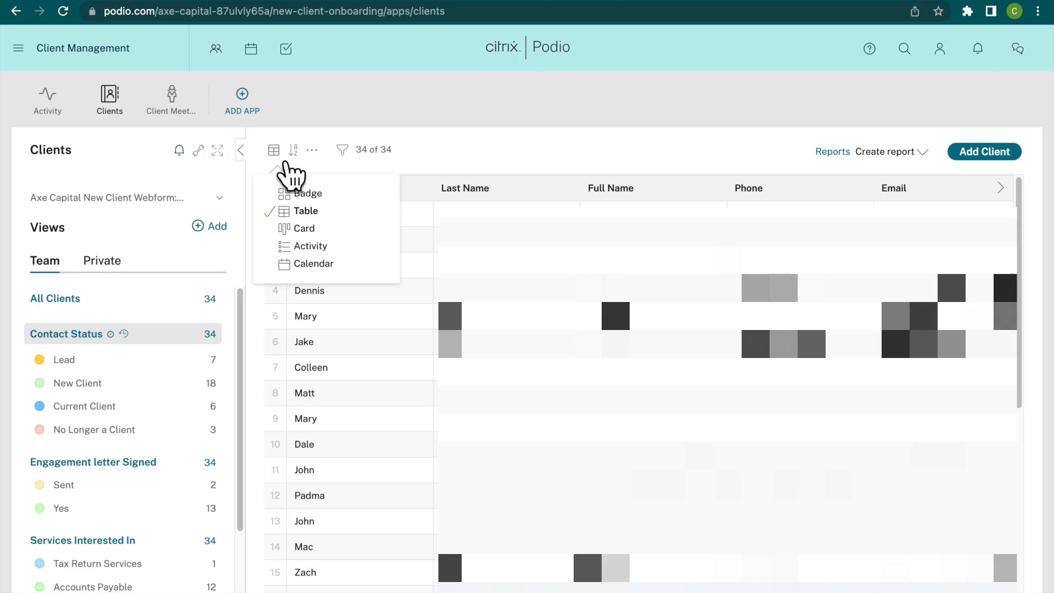
pyautogui.click(504, 155)
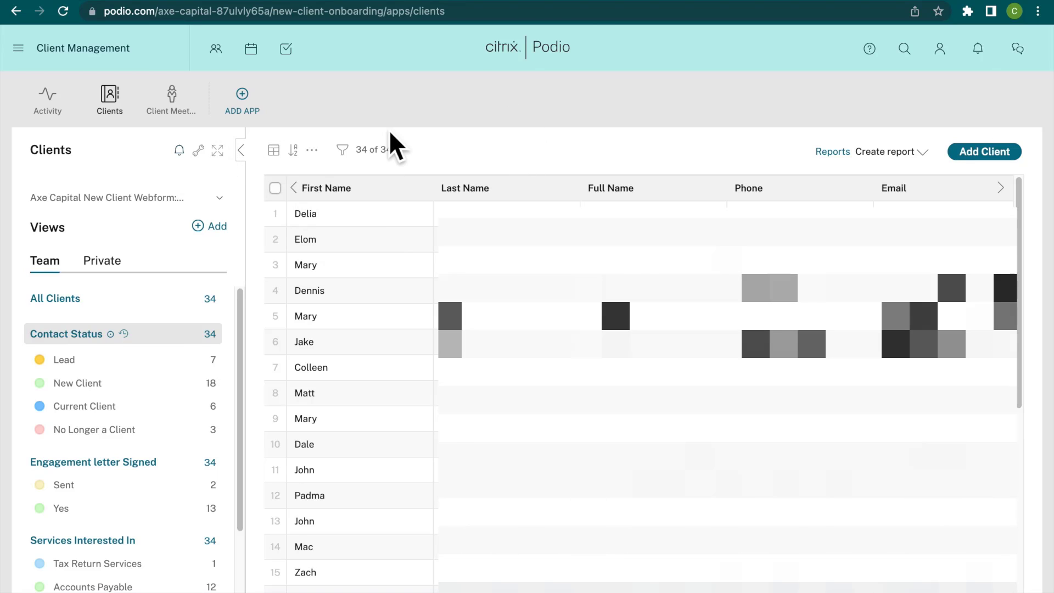
pyautogui.click(359, 158)
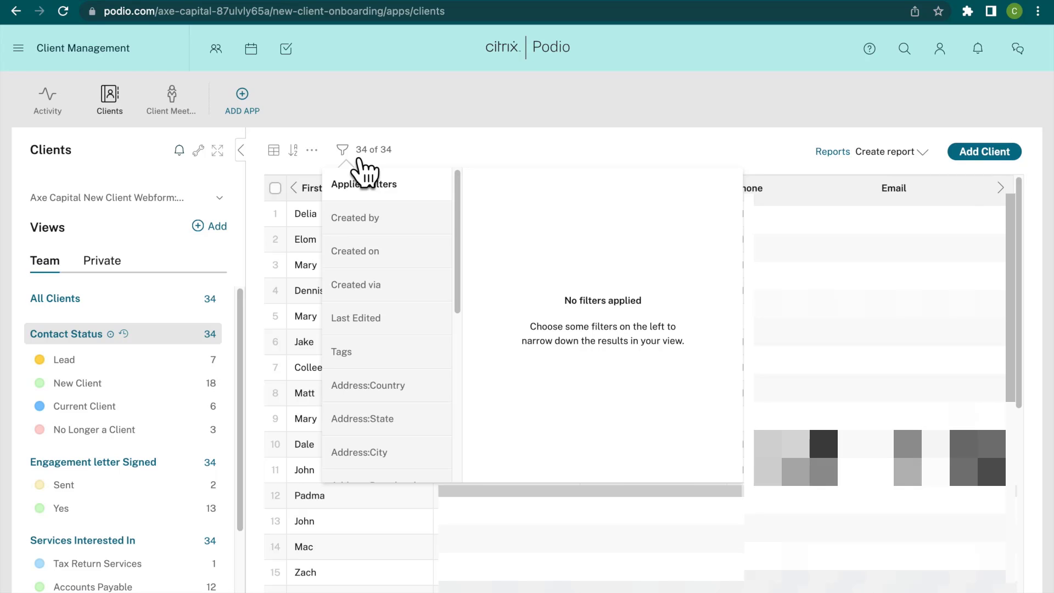
pyautogui.click(764, 157)
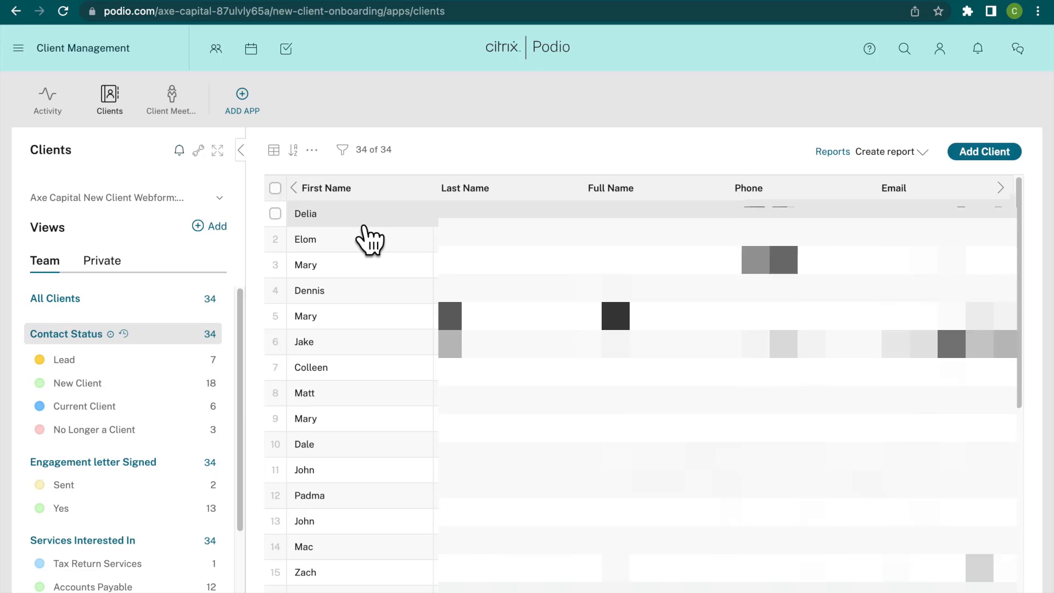
# Open the newly submitted client's record, the first entry in the Clients table.
pyautogui.click(362, 223)
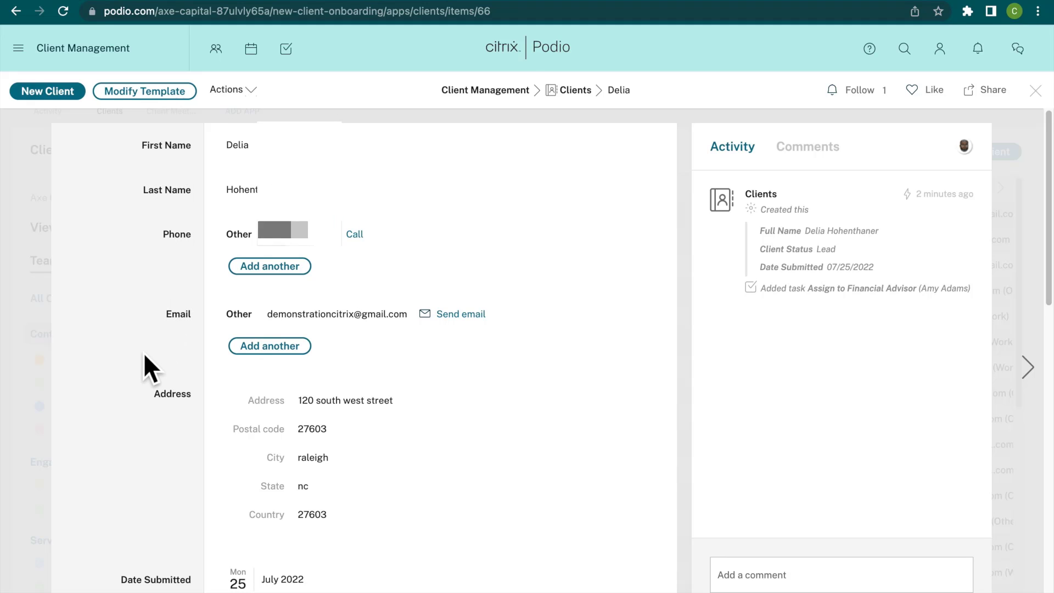
# Review the new client's record down to its tasks and mark the Assign to Financial Advisor task as complete.
pyautogui.scroll(-5, 143, 352)
pyautogui.scroll(-5, 143, 352)
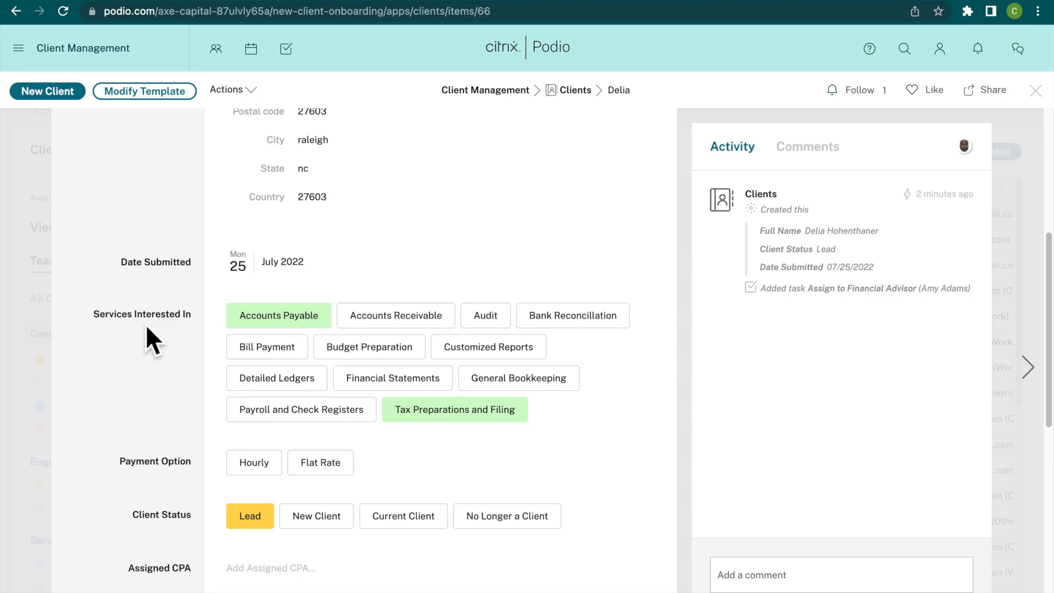
pyautogui.click(147, 282)
pyautogui.scroll(-3, 179, 378)
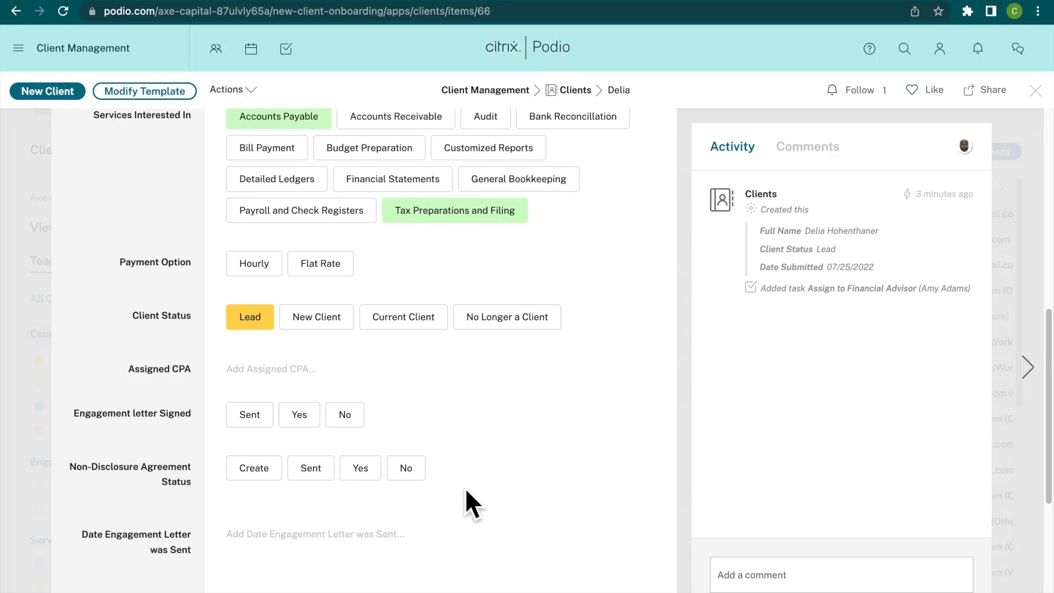
pyautogui.scroll(-5, 466, 490)
pyautogui.scroll(-1, 467, 492)
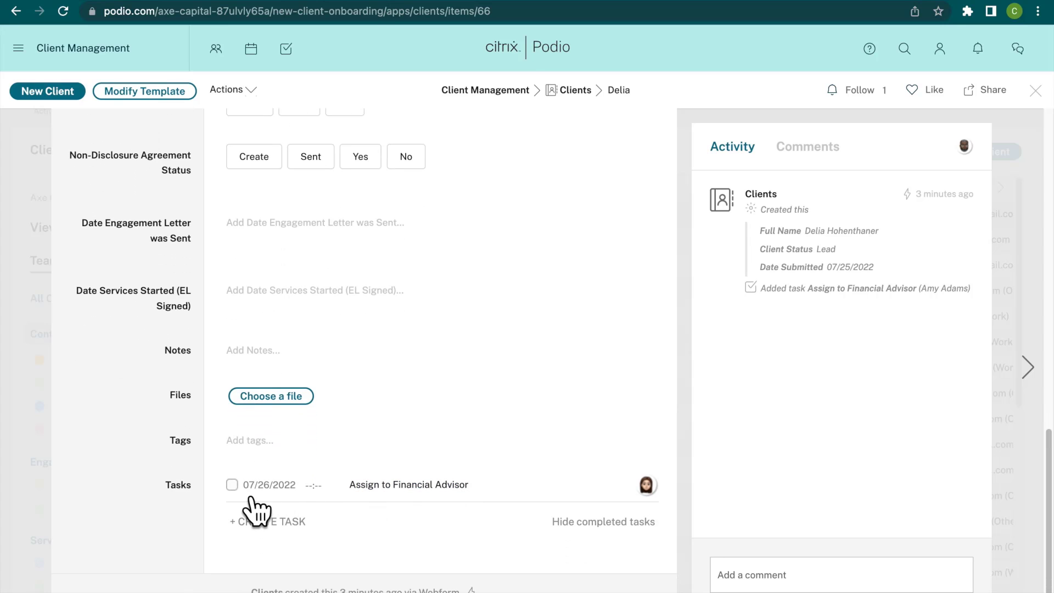
pyautogui.click(231, 484)
# Assign the workspace member with the black-and-white profile photo as the client's CPA.
pyautogui.scroll(3, 498, 400)
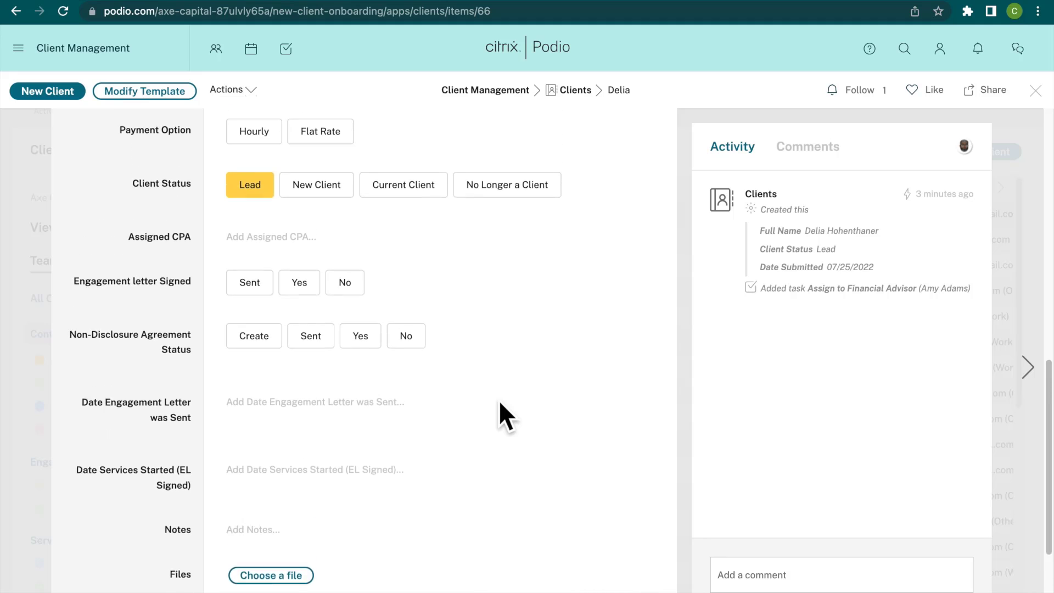
pyautogui.click(258, 322)
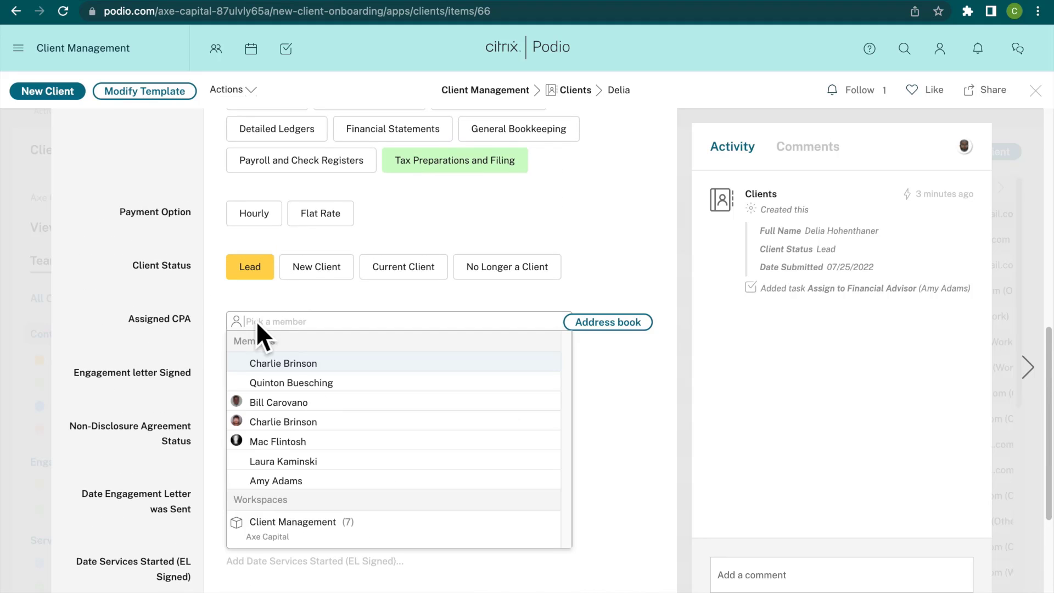
pyautogui.click(272, 439)
pyautogui.click(124, 320)
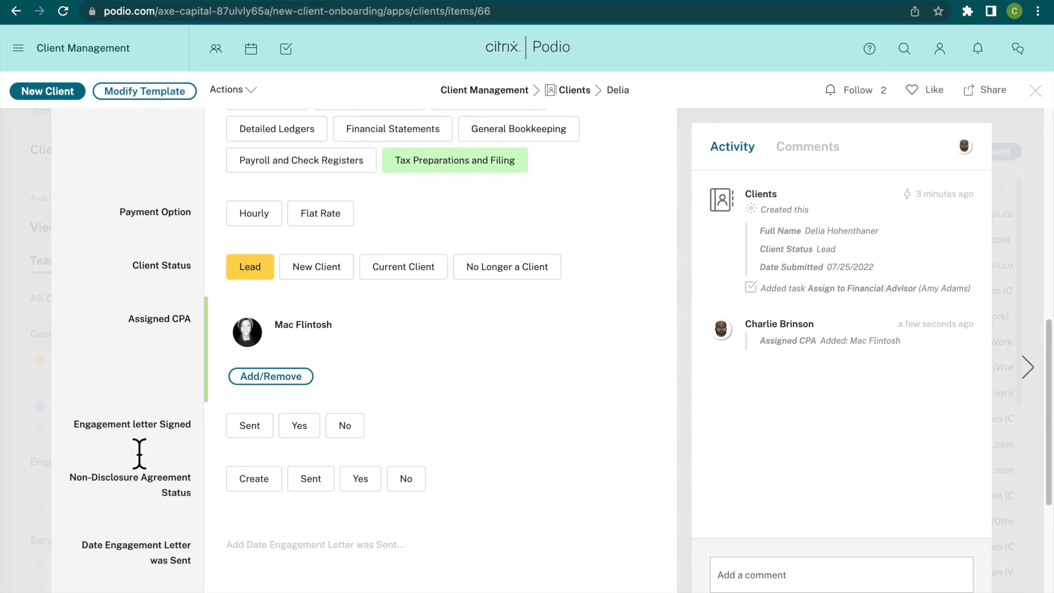
# Change the Client Status on the client's record to New Client.
pyautogui.scroll(-1, 133, 496)
pyautogui.scroll(-4, 129, 463)
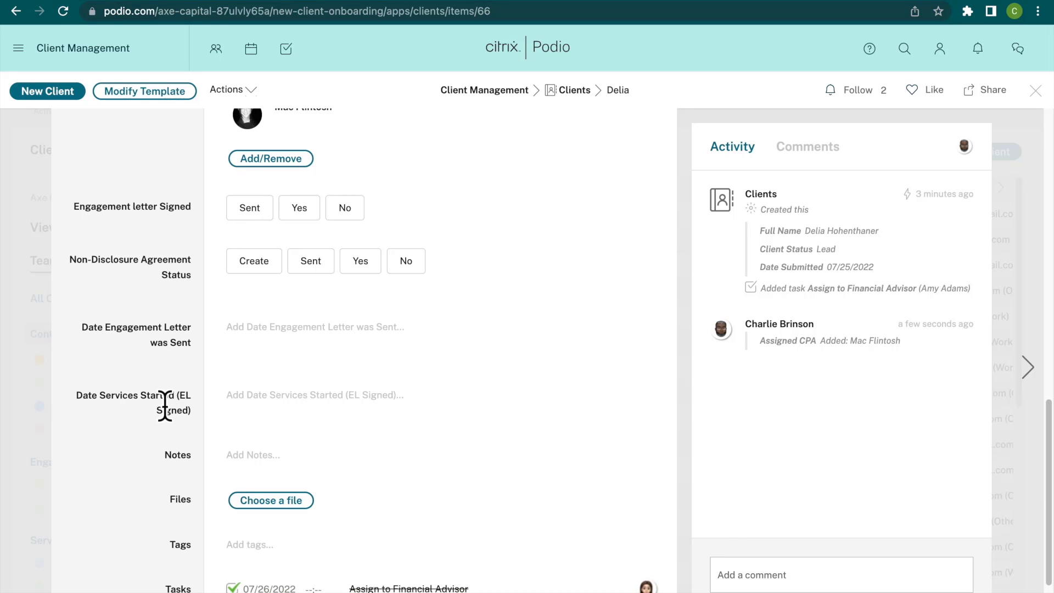
pyautogui.scroll(7, 165, 406)
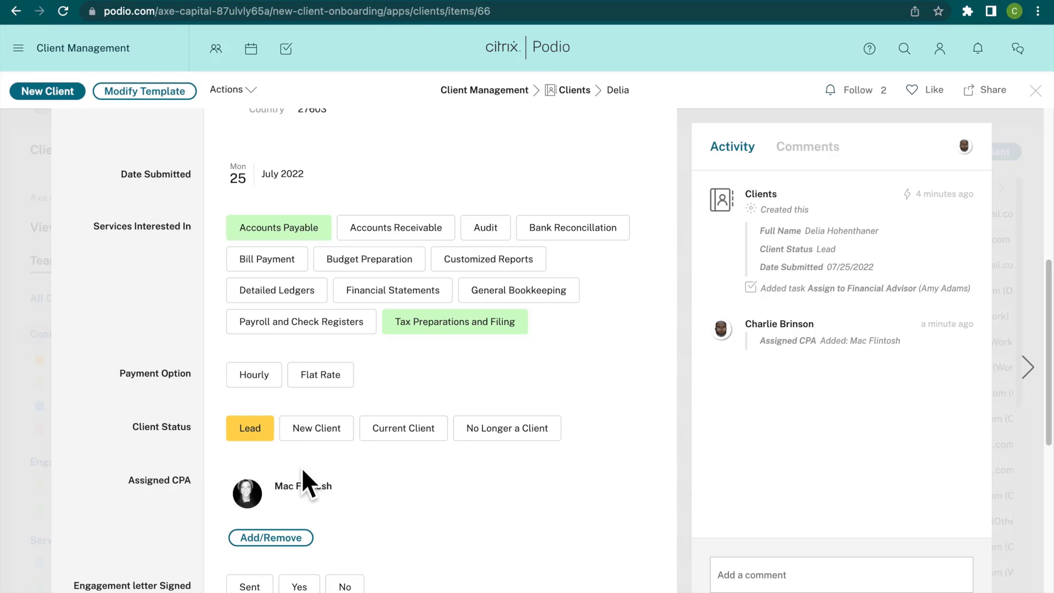
pyautogui.click(317, 437)
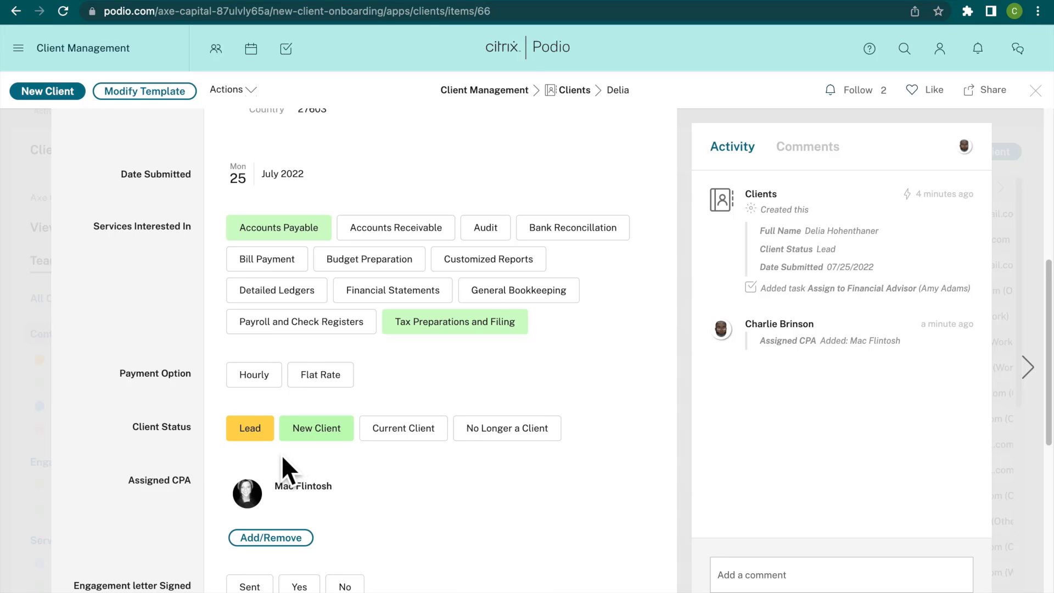
pyautogui.click(317, 444)
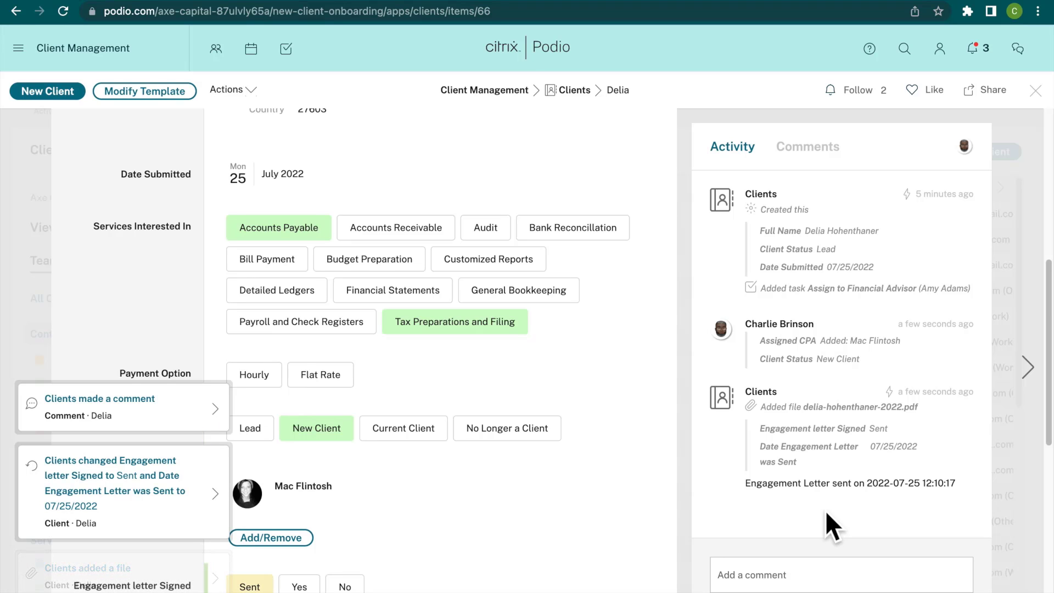
# Open the engagement letter PDF from the record's activity to read it, and return to the client record.
pyautogui.scroll(-4, 392, 450)
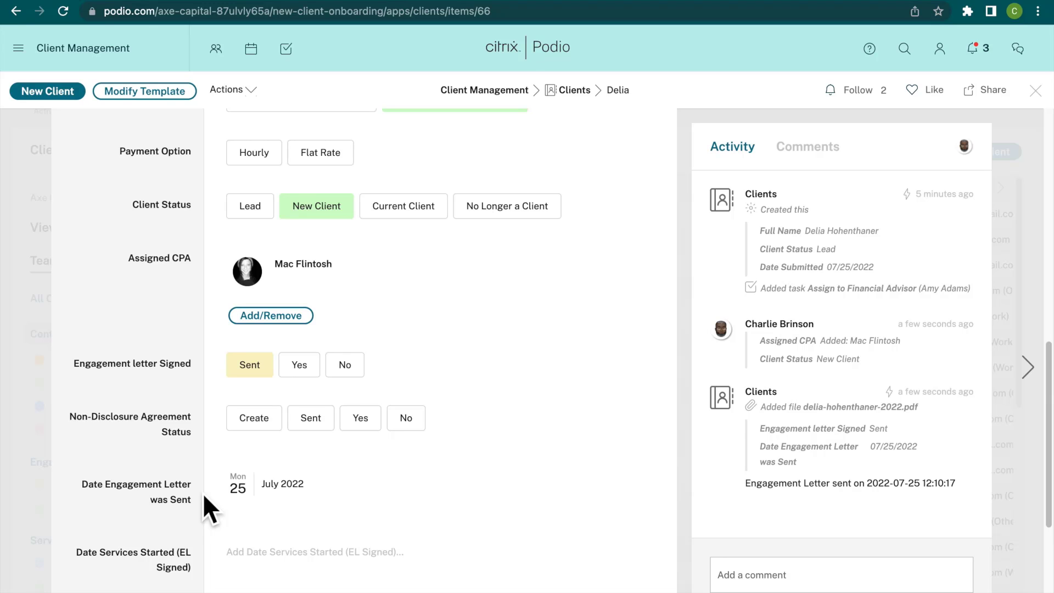
pyautogui.click(907, 407)
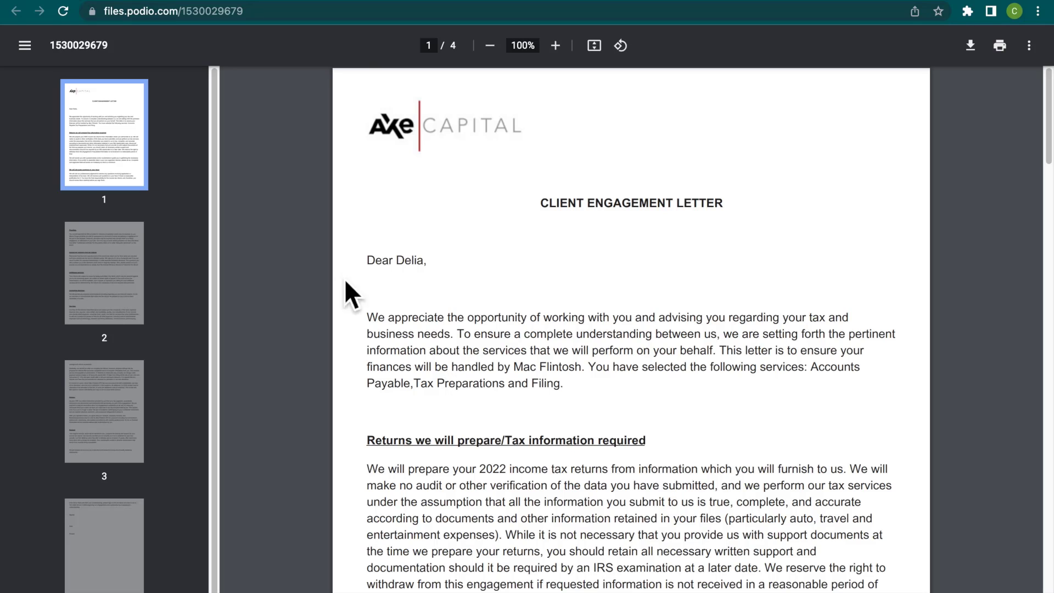
pyautogui.click(121, 1)
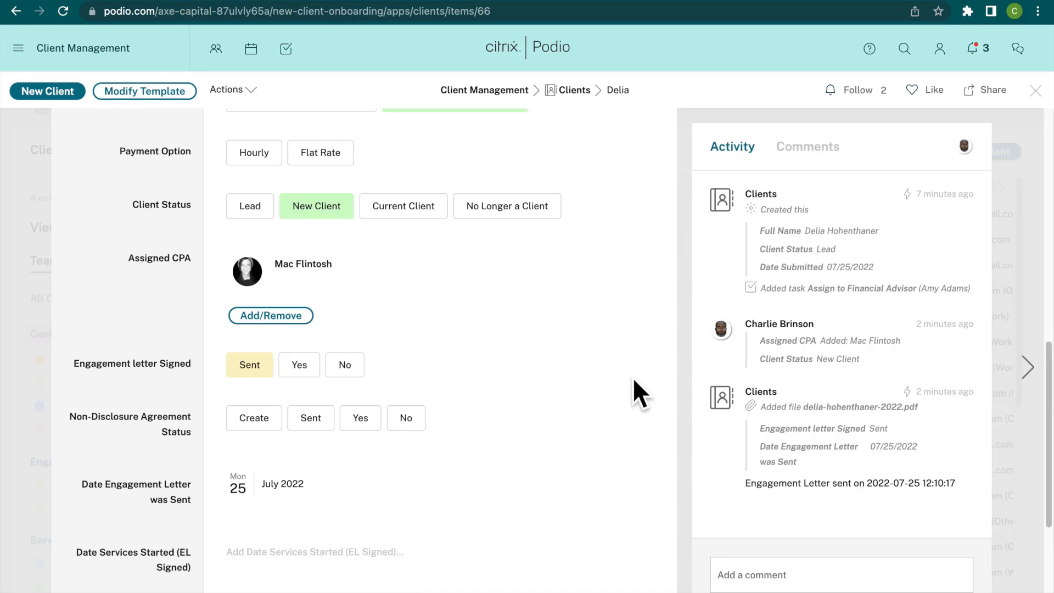
# Go to gmail.com in a new browser tab and open the newest Axe Capital email requesting a document signature.
pyautogui.moveTo(719, 2)
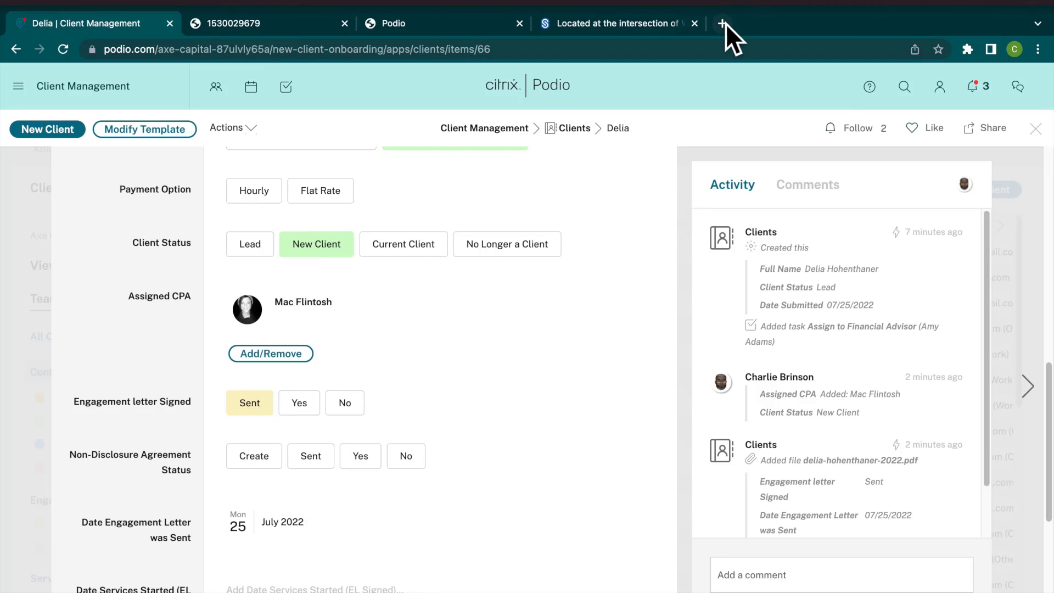
pyautogui.click(722, 24)
pyautogui.write('gmail.com')
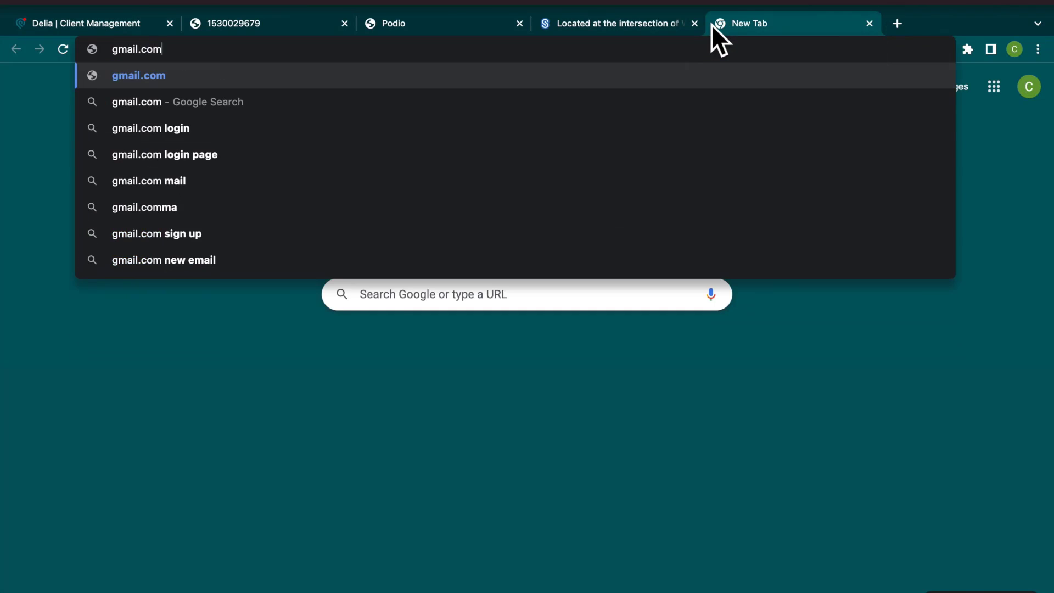
pyautogui.press('Return')
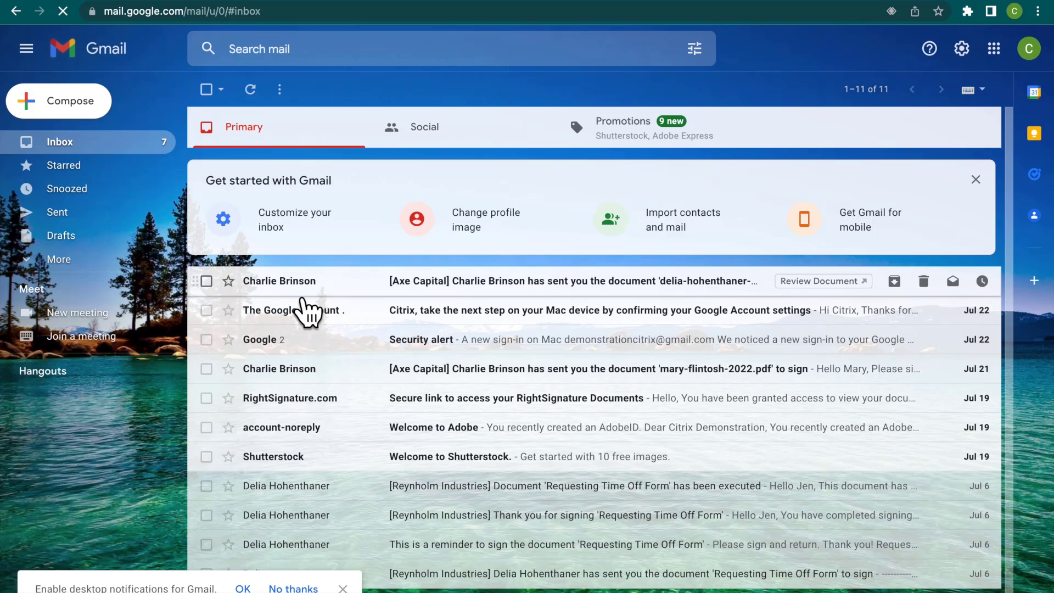
pyautogui.moveTo(302, 299)
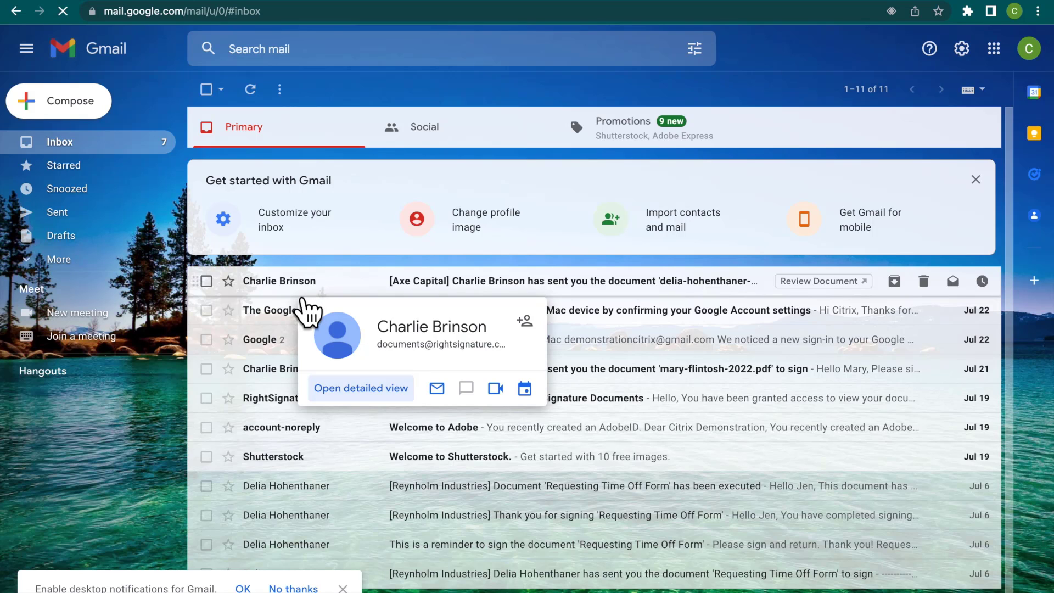
pyautogui.click(523, 280)
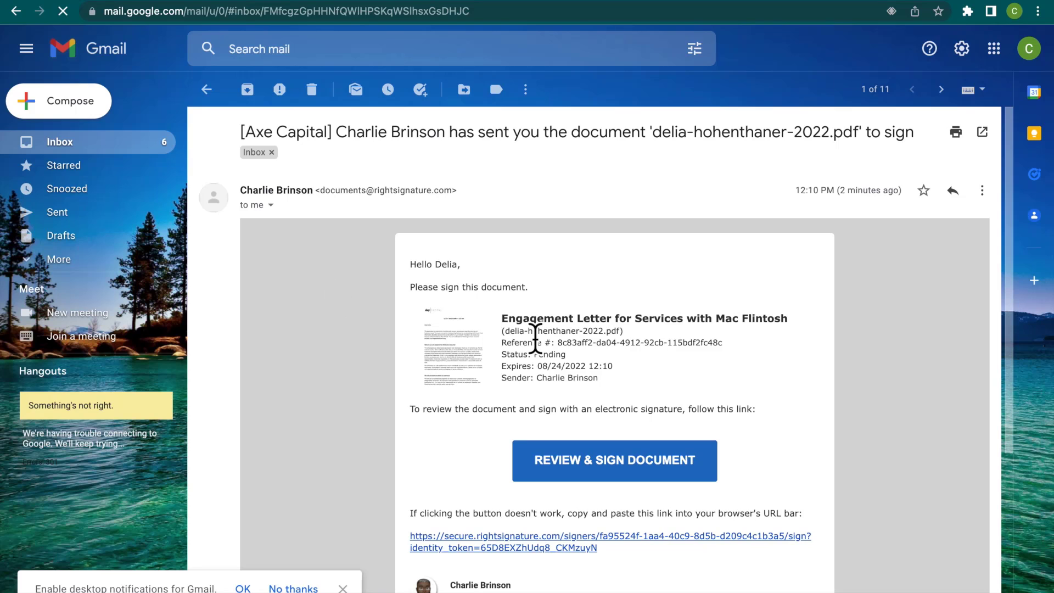
# Open the engagement letter for review and signing from the email, and dismiss the introductory tips.
pyautogui.click(617, 471)
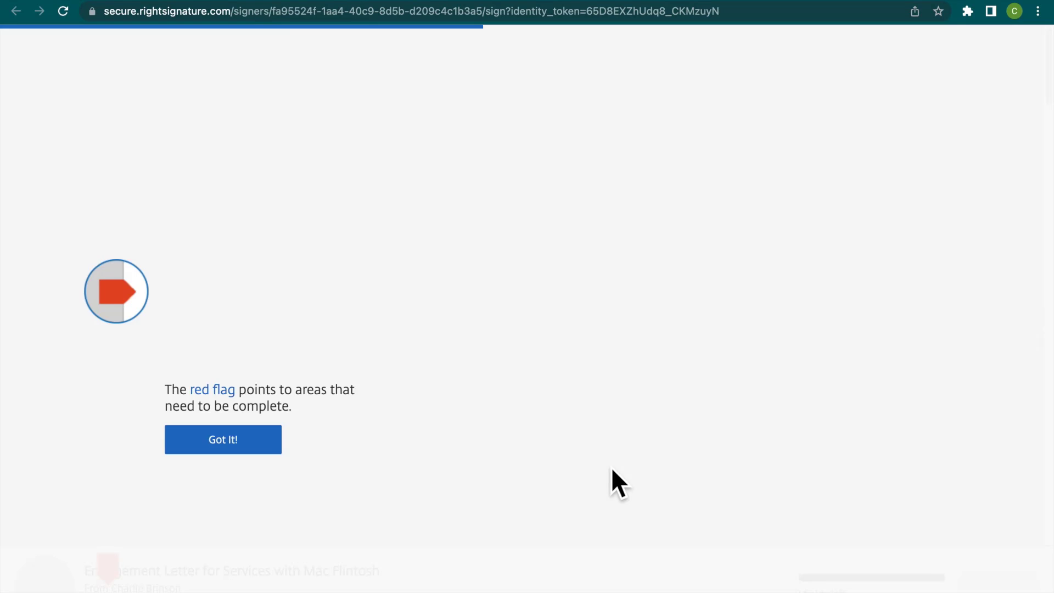
pyautogui.click(232, 368)
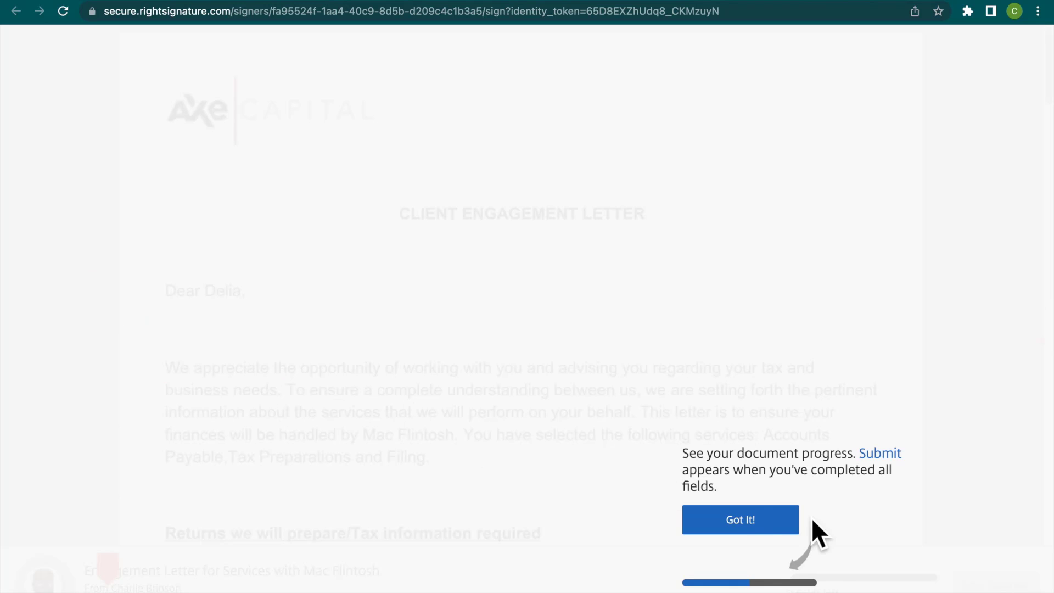
pyautogui.click(779, 528)
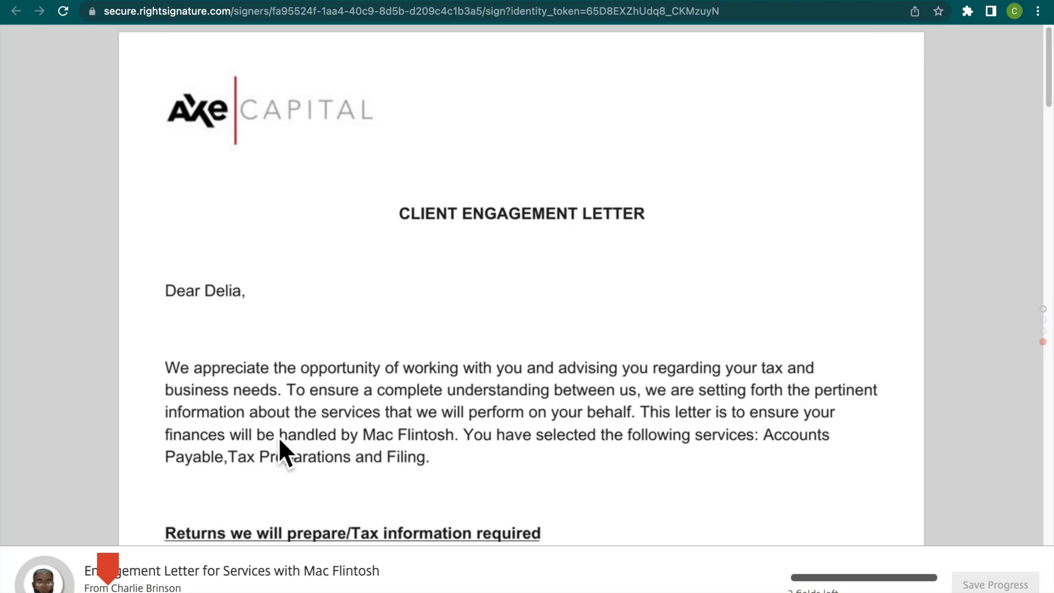
# Go to the letter's signature field and apply a typed signature with the client's first name and last initial.
pyautogui.scroll(-1, 274, 511)
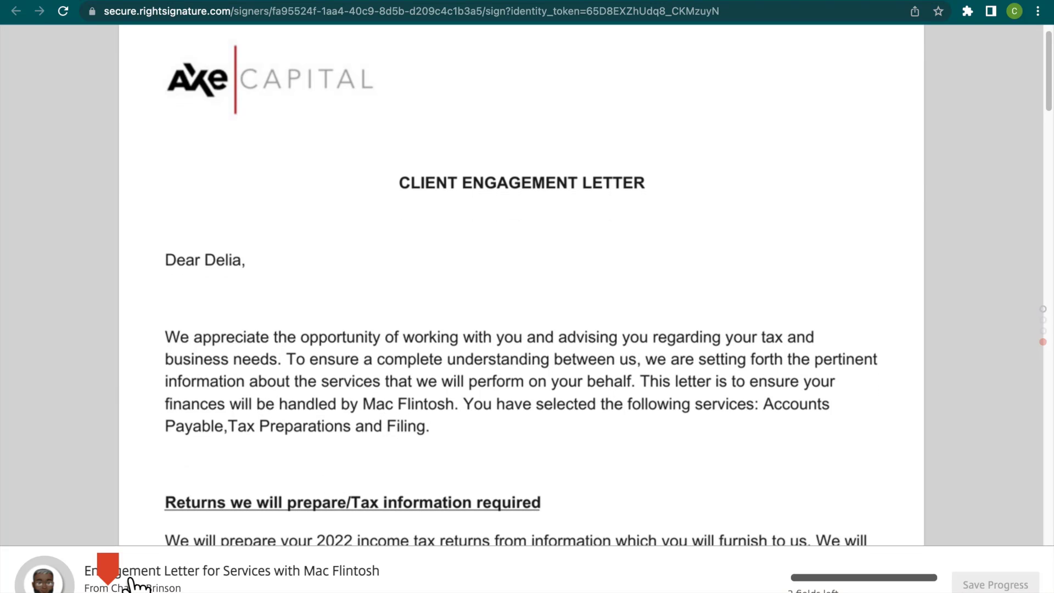
pyautogui.click(106, 568)
pyautogui.click(305, 430)
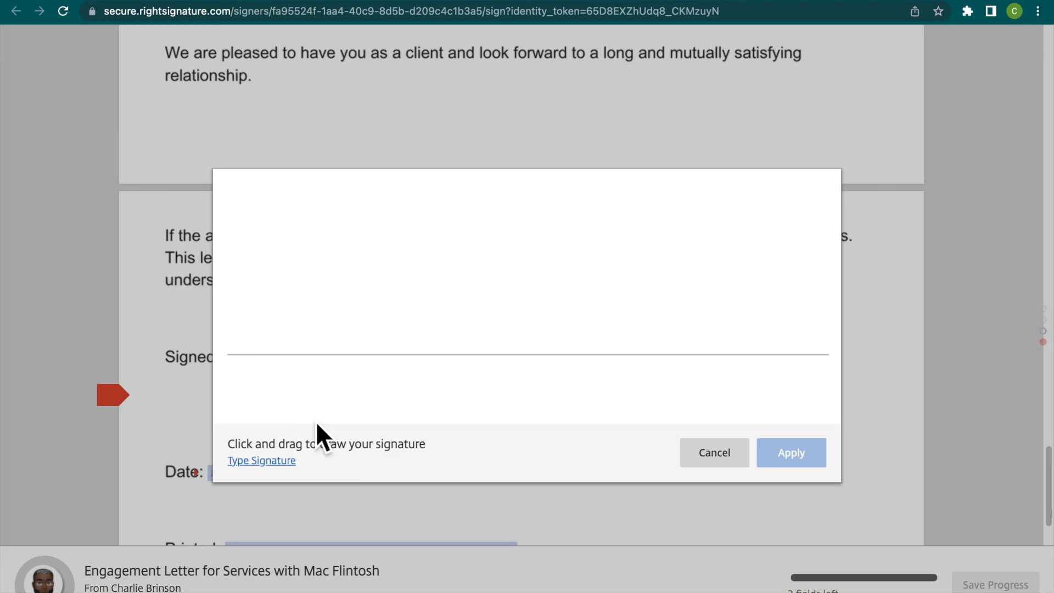
pyautogui.click(285, 464)
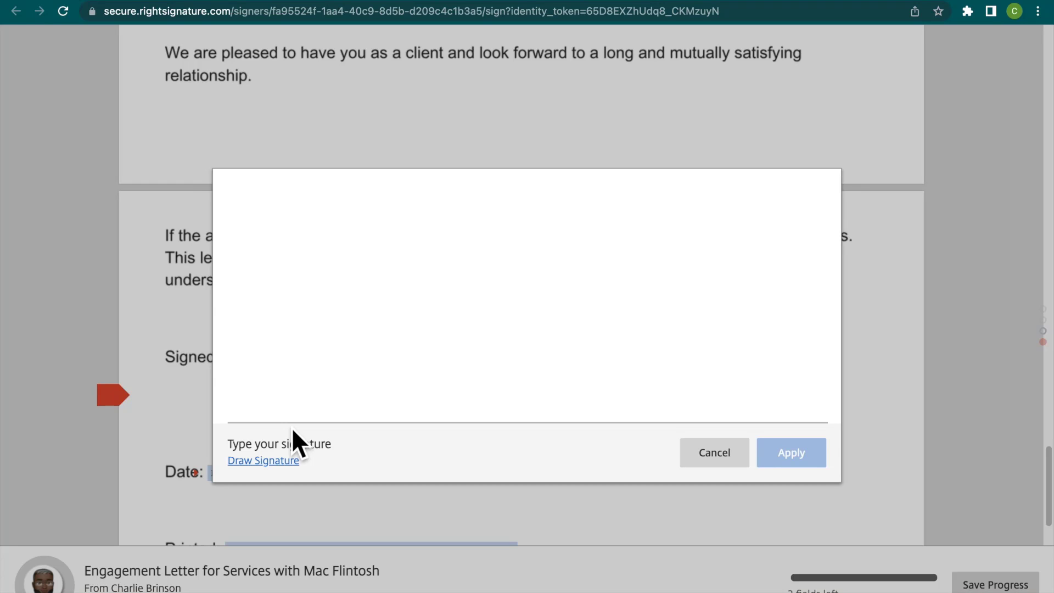
pyautogui.write('belia H')
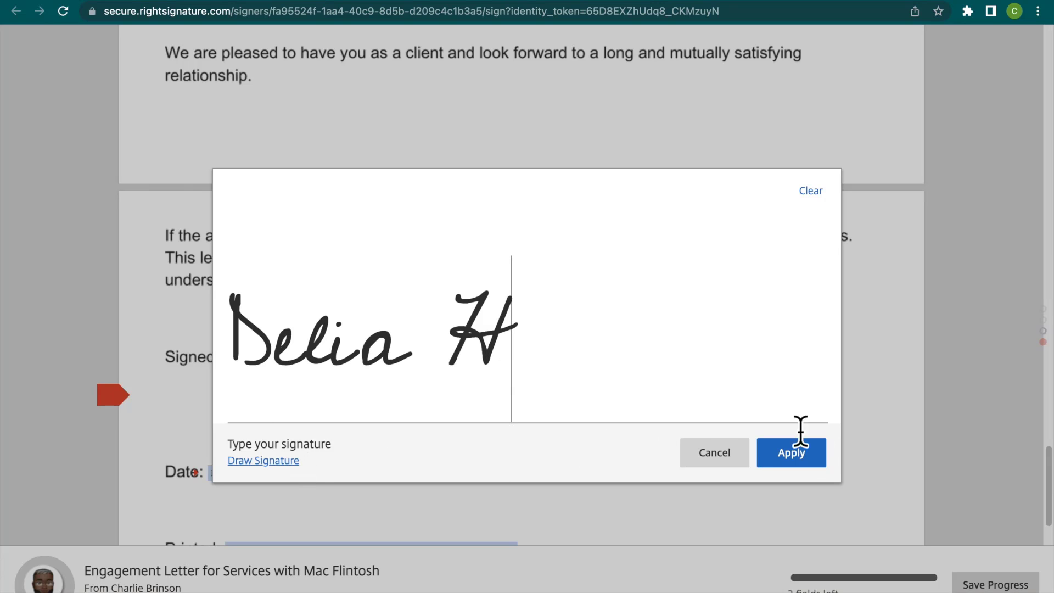
pyautogui.click(822, 455)
# Set the signing date on the engagement letter to 07/25/2022.
pyautogui.scroll(-2, 356, 456)
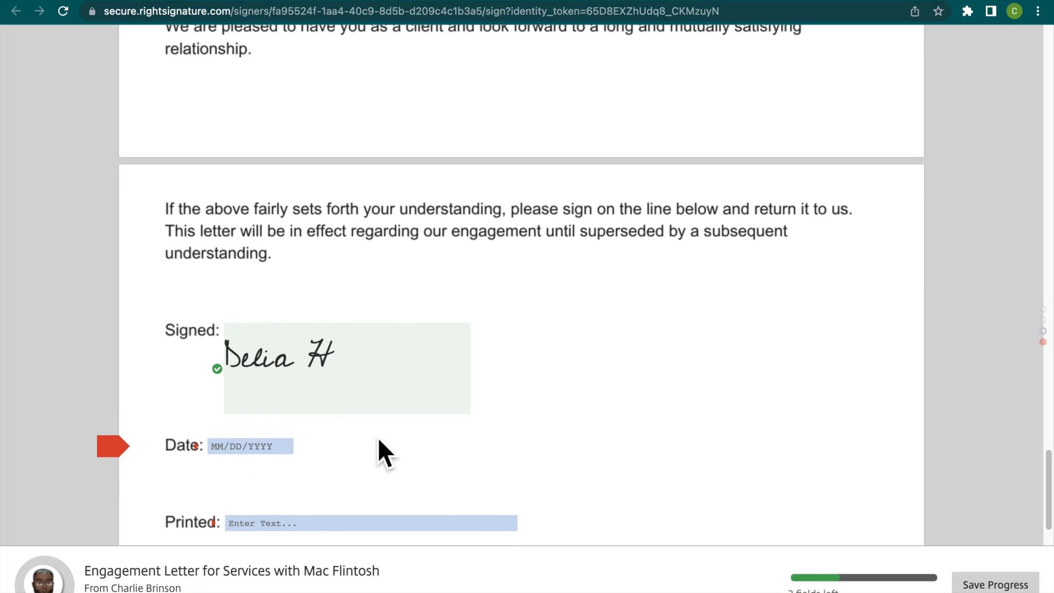
pyautogui.click(242, 413)
pyautogui.scroll(-8, 465, 438)
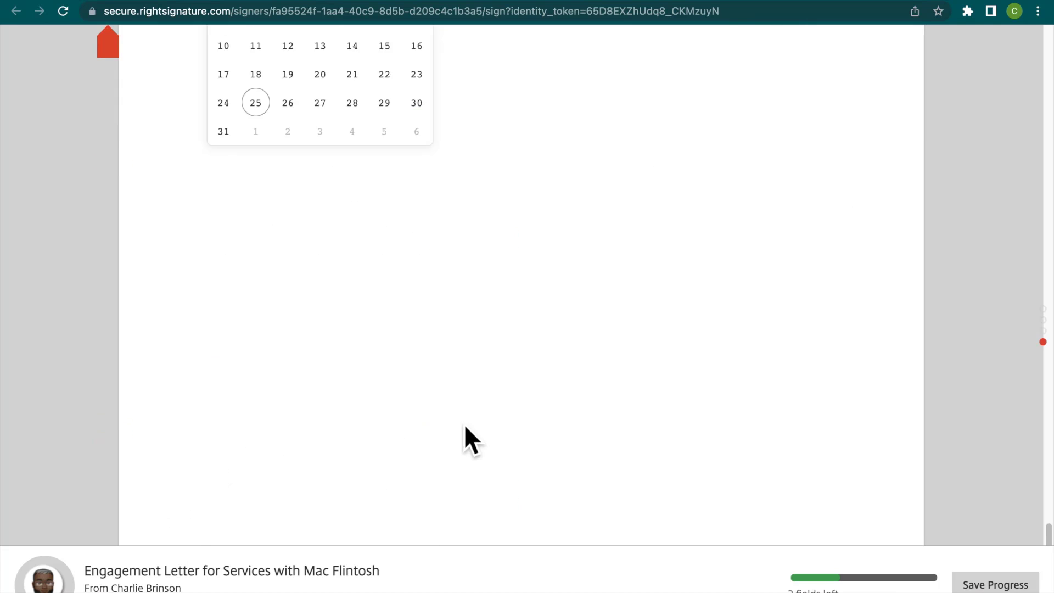
pyautogui.scroll(5, 443, 416)
pyautogui.click(492, 194)
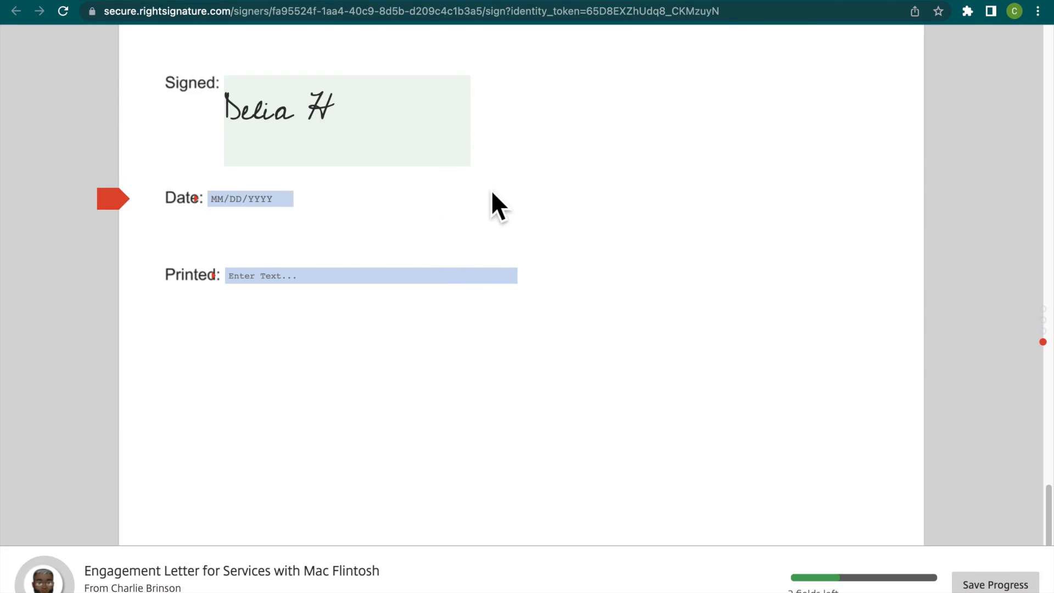
pyautogui.click(282, 203)
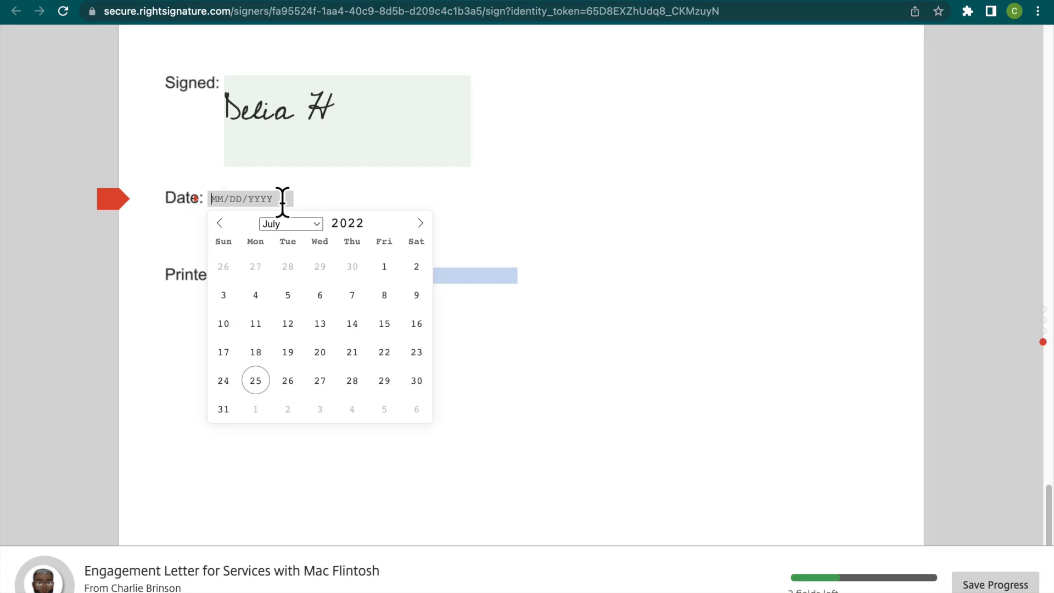
pyautogui.click(262, 382)
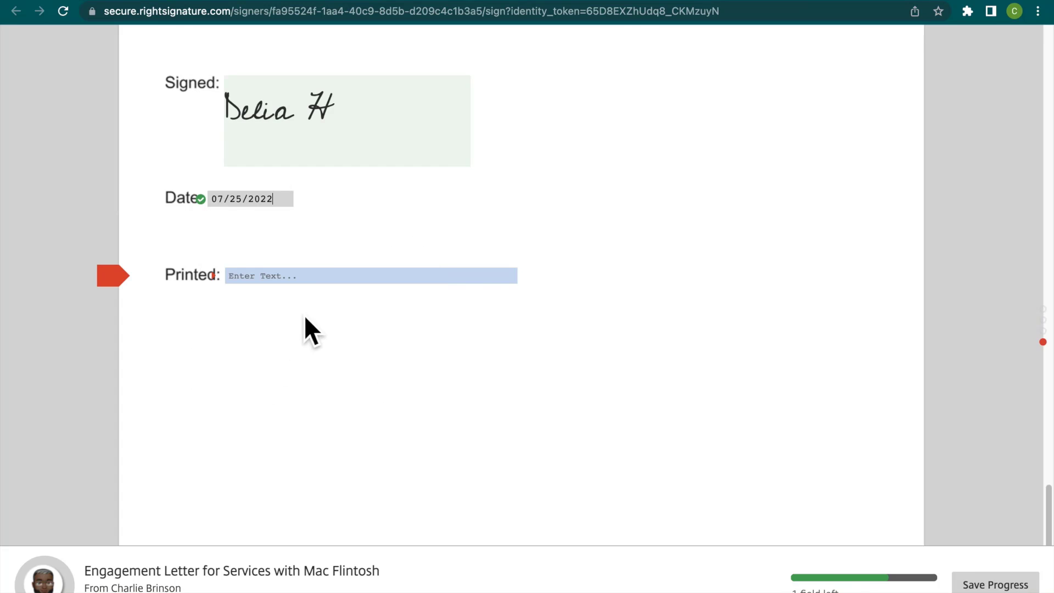
# Enter the client's first name and last initial as the printed name on the letter.
pyautogui.click(324, 276)
pyautogui.write('Deli')
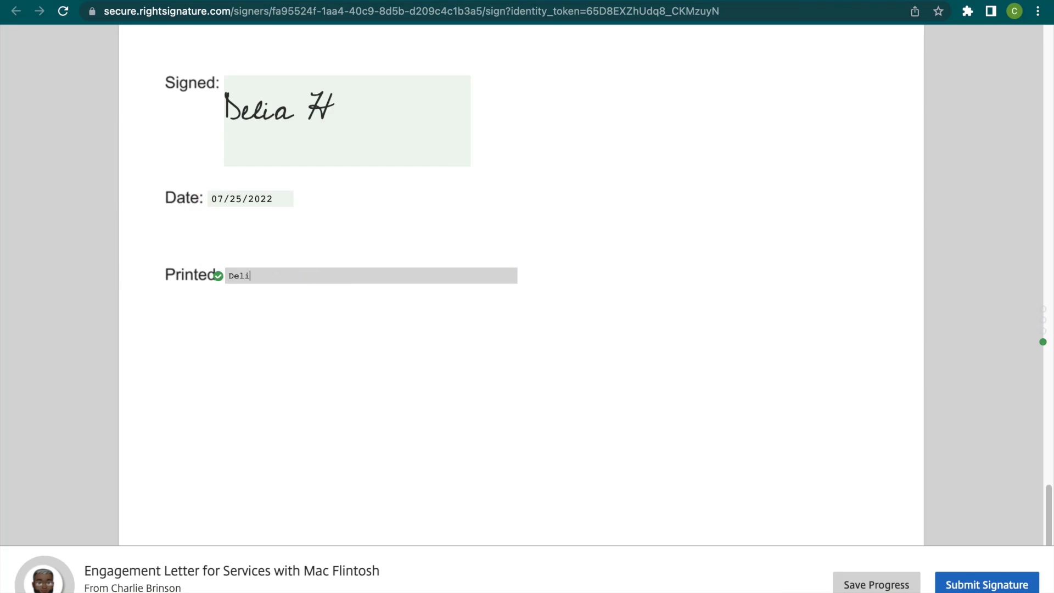
pyautogui.write('a H')
# Submit the signed engagement letter, agreeing to the terms, and view the document's history.
pyautogui.click(1000, 589)
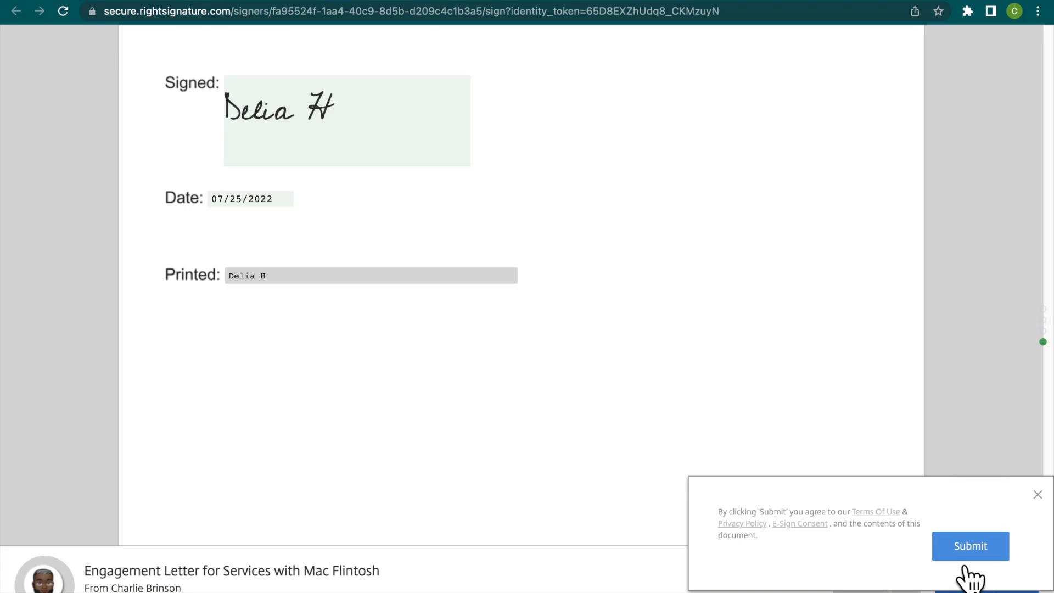
pyautogui.click(976, 545)
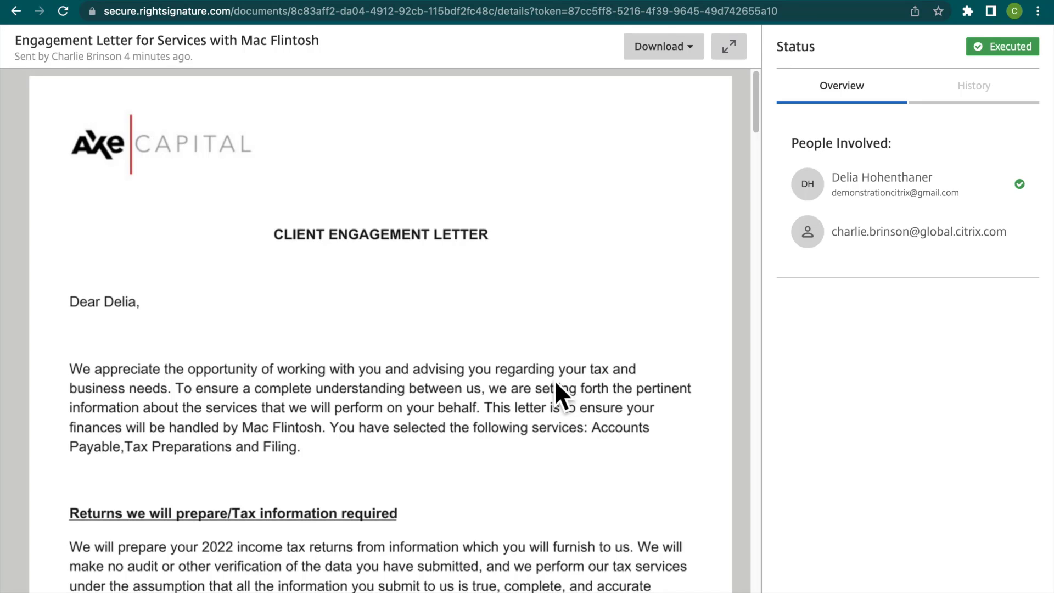
pyautogui.click(978, 118)
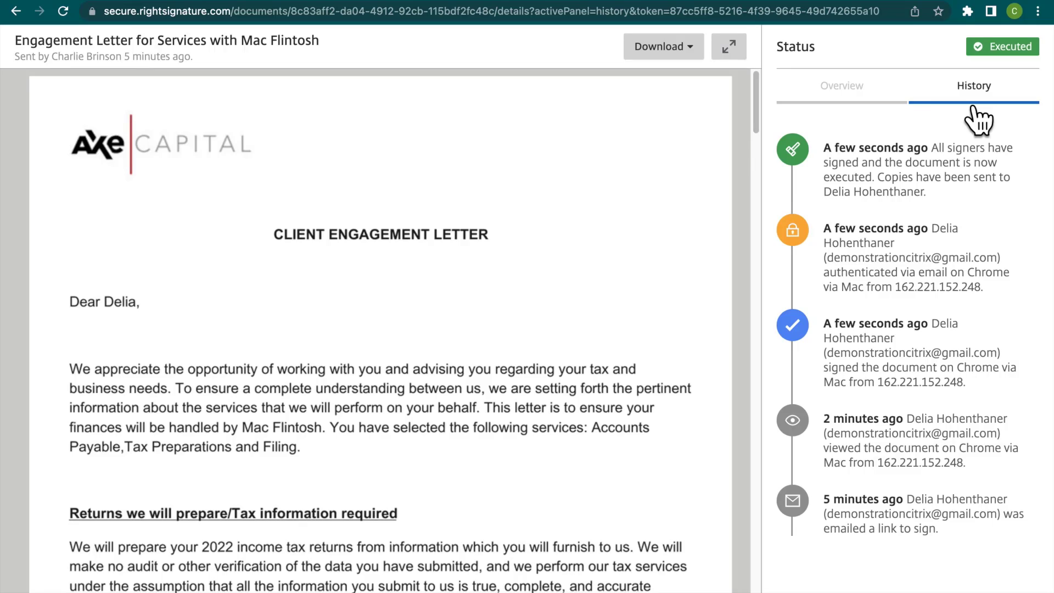
# Read through the executed engagement letter down to its signature certificate and return to the client's record in Podio.
pyautogui.scroll(-20, 350, 382)
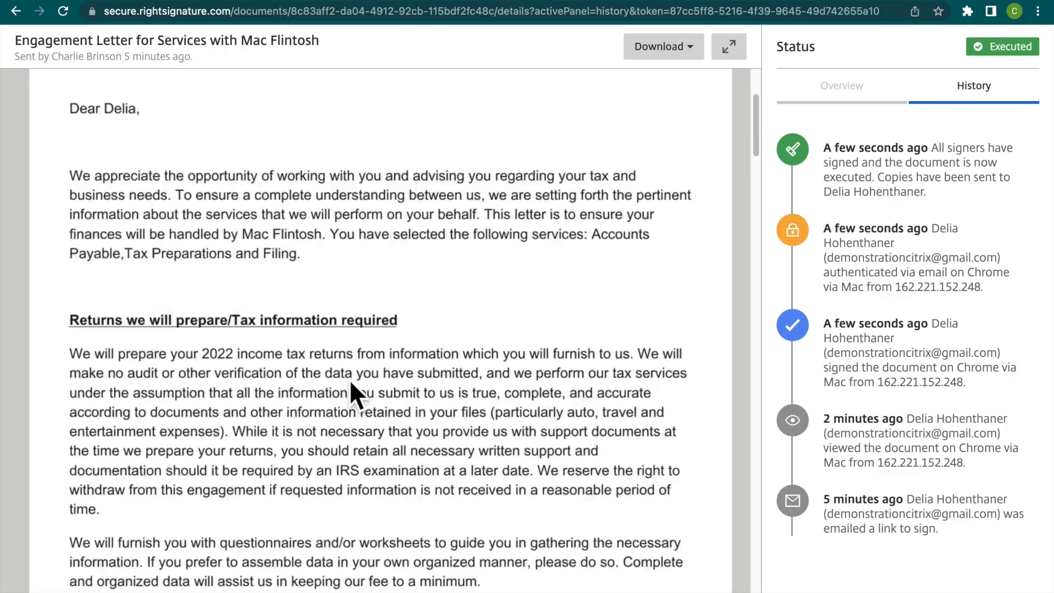
pyautogui.scroll(-20, 350, 383)
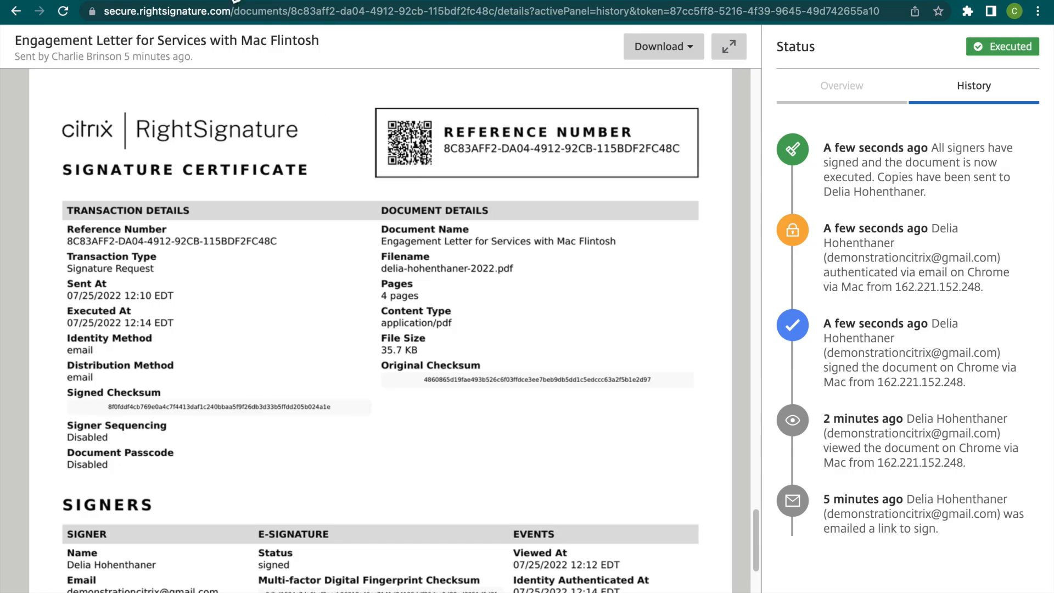
pyautogui.click(118, 0)
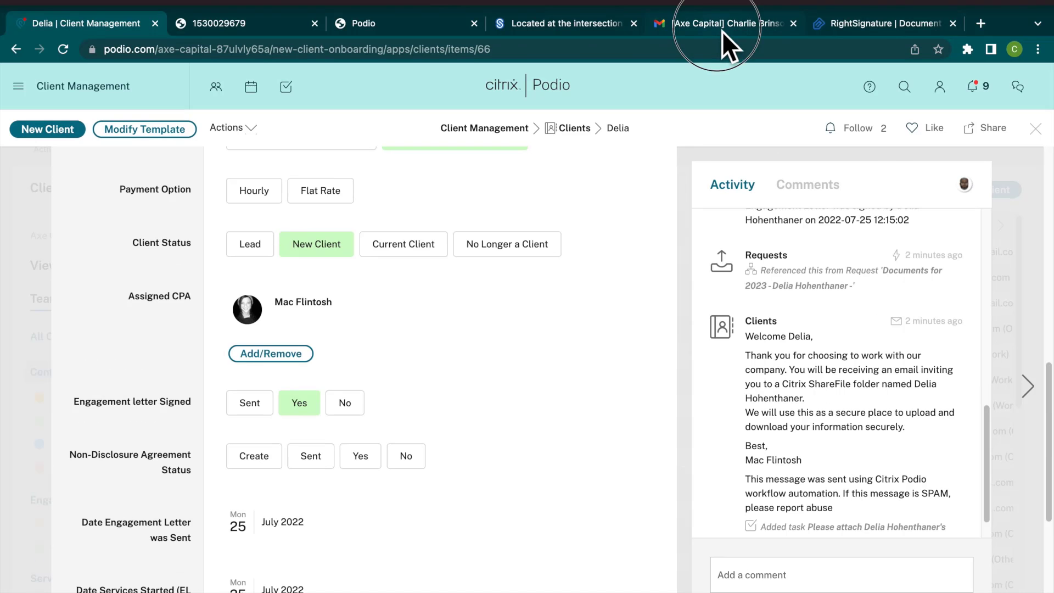
# Switch to the client's Gmail inbox and read the Financial Services Welcome Email.
pyautogui.click(723, 31)
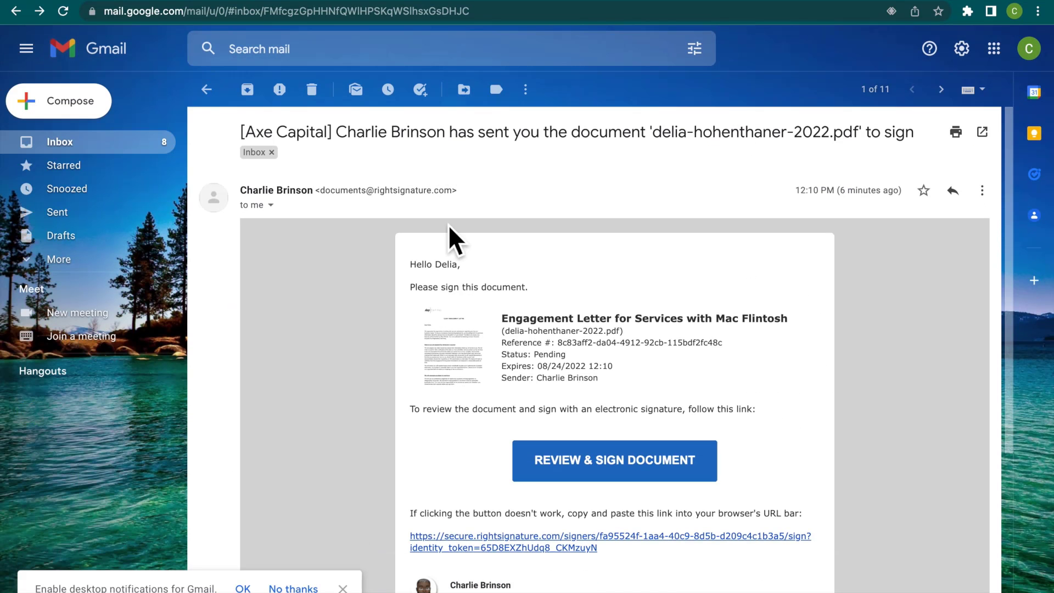
pyautogui.click(19, 14)
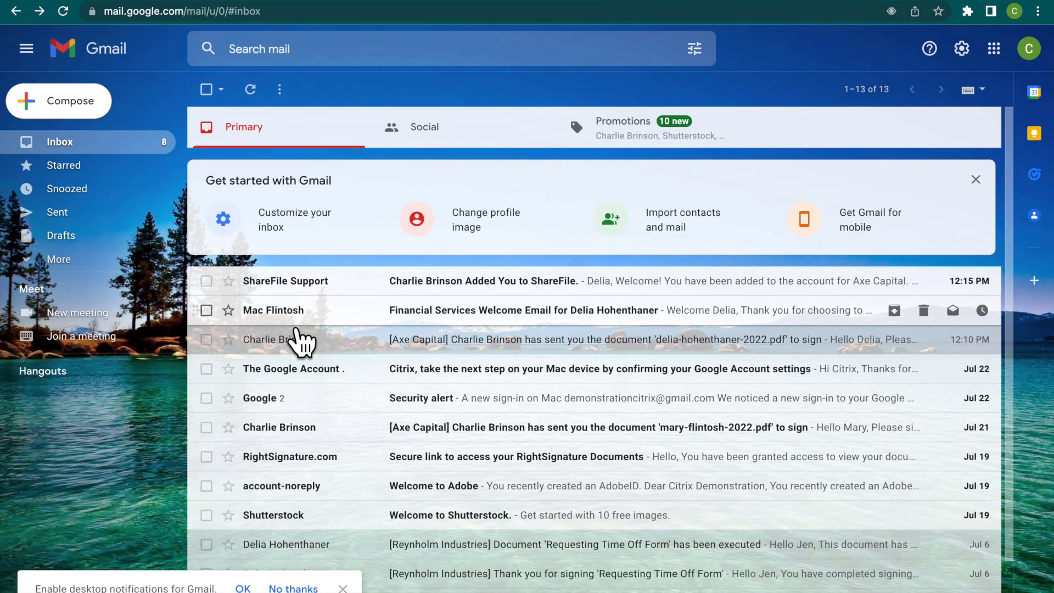
pyautogui.click(469, 317)
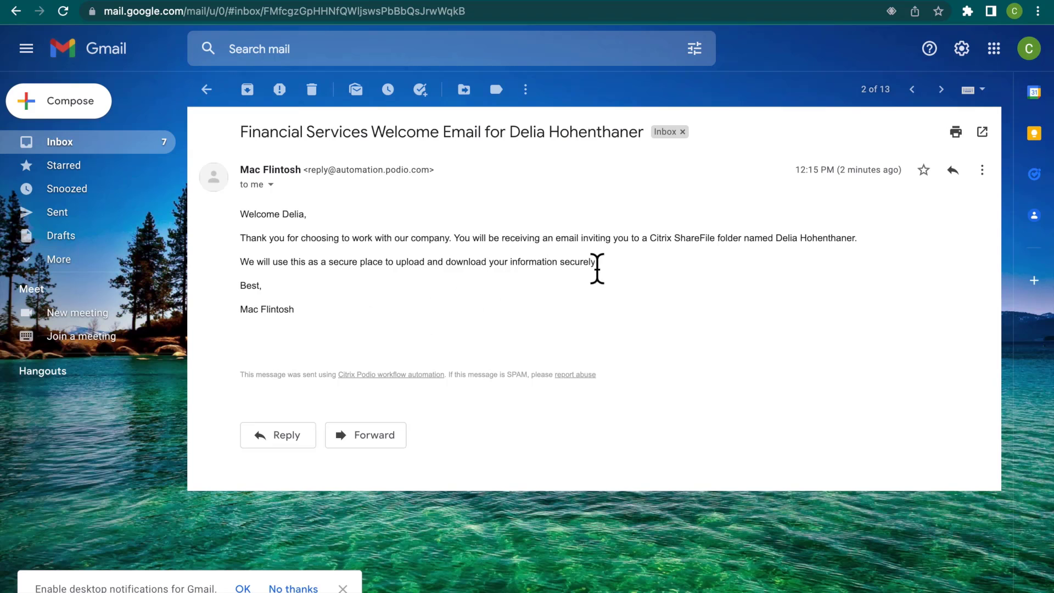
# Return to the inbox and read the ShareFile Support account invitation.
pyautogui.click(77, 152)
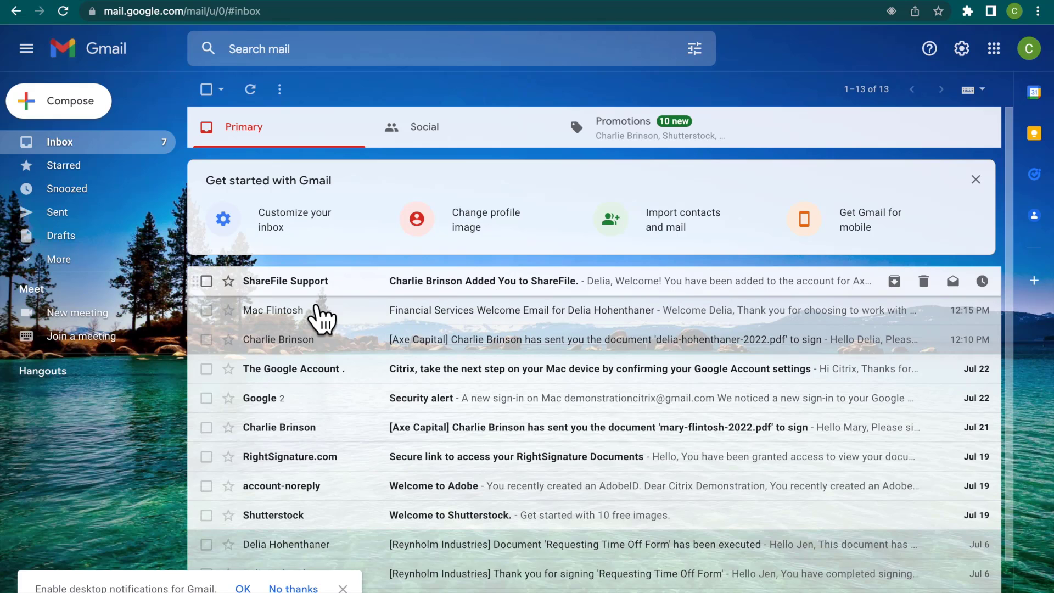
pyautogui.moveTo(317, 326)
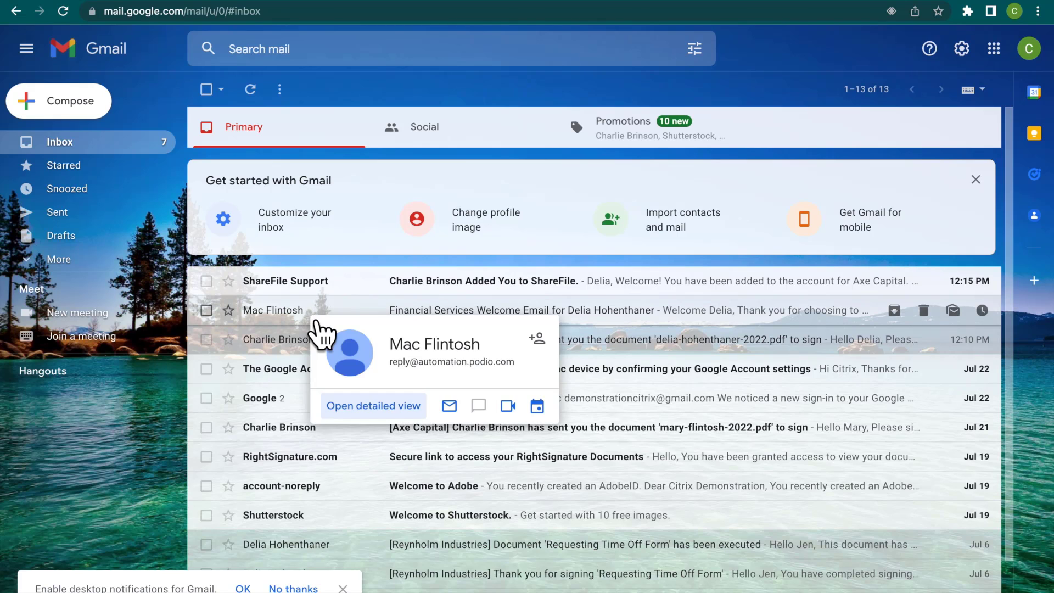
pyautogui.click(325, 286)
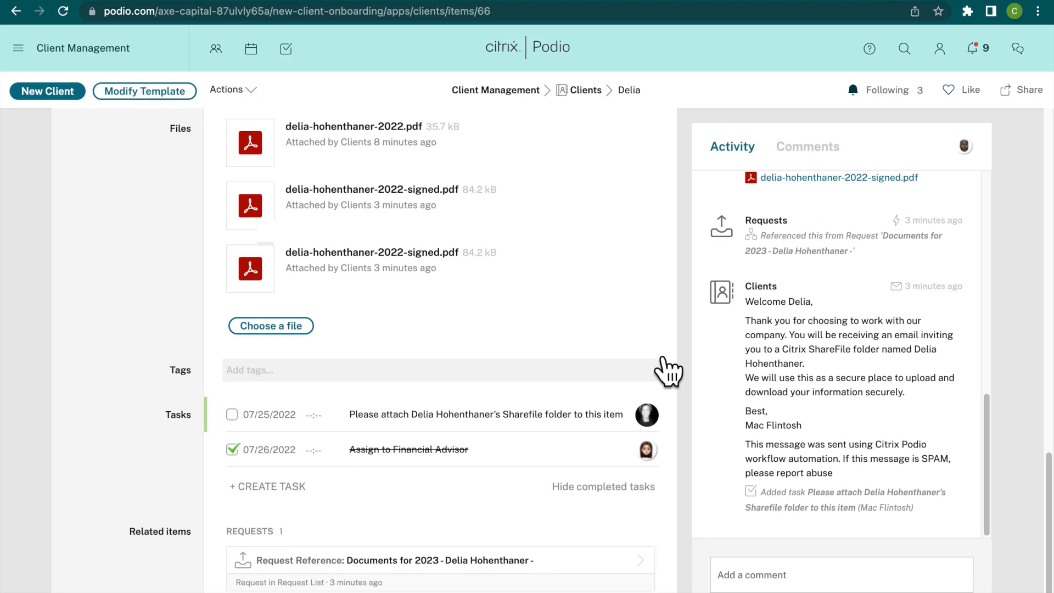
# Switch to the client's Podio record, review its files and tasks, and open the related Documents for 2023 request.
pyautogui.scroll(10, 659, 369)
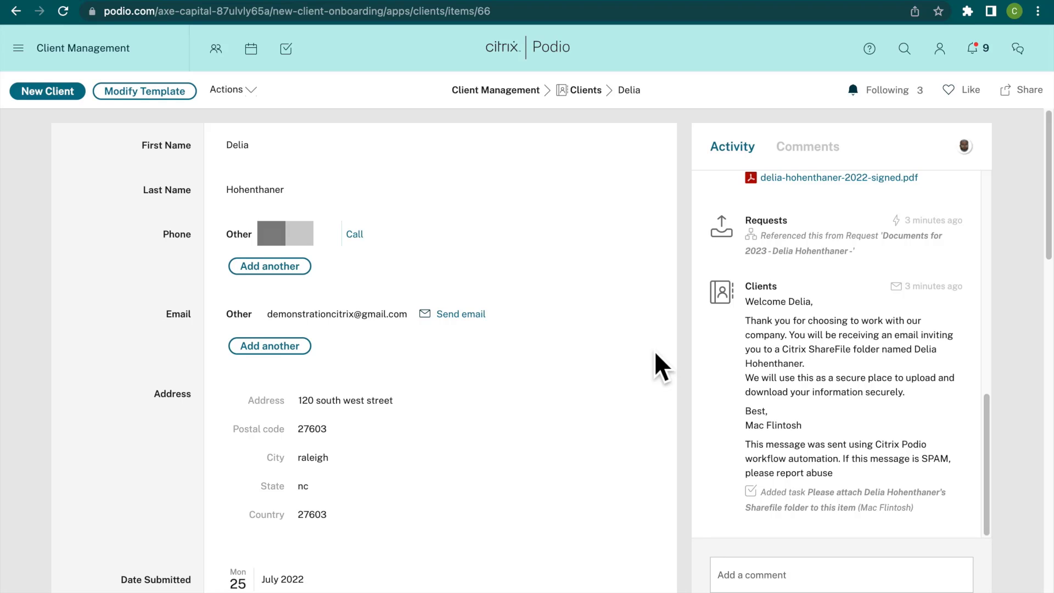
pyautogui.scroll(-5, 656, 354)
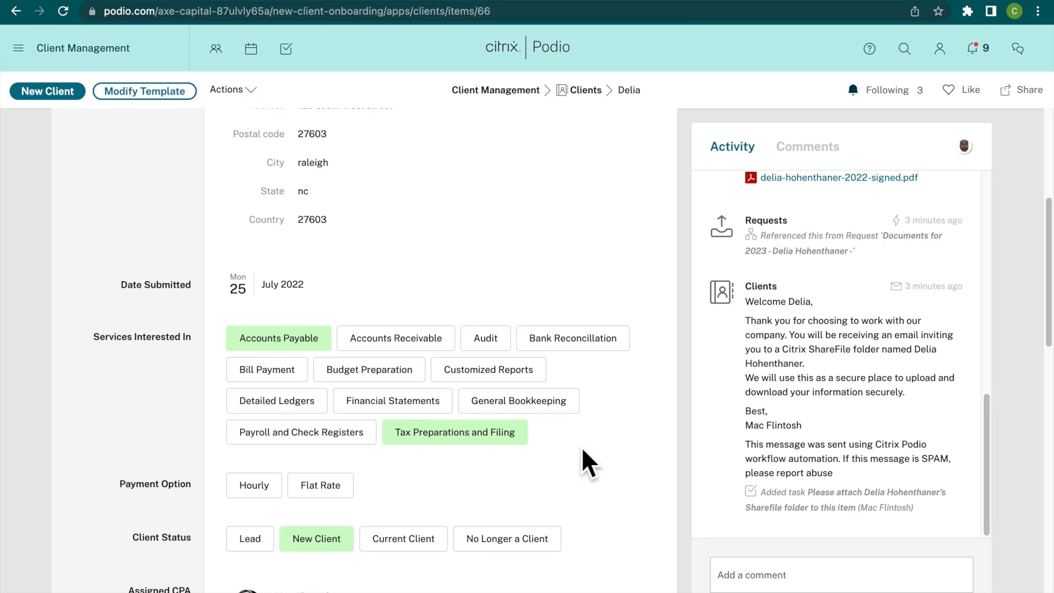
pyautogui.scroll(-12, 582, 447)
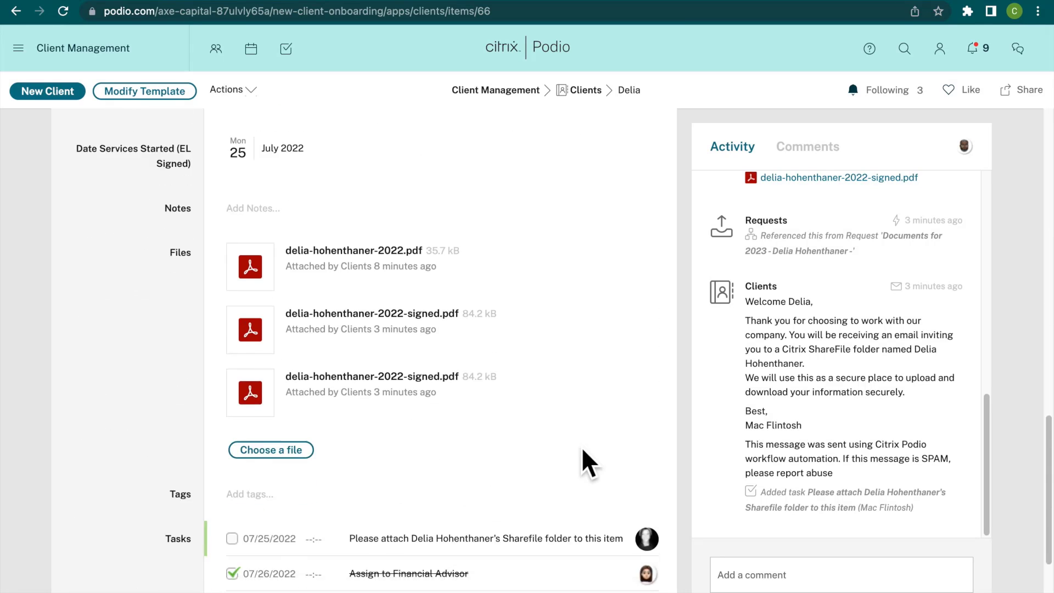
pyautogui.scroll(-4, 582, 447)
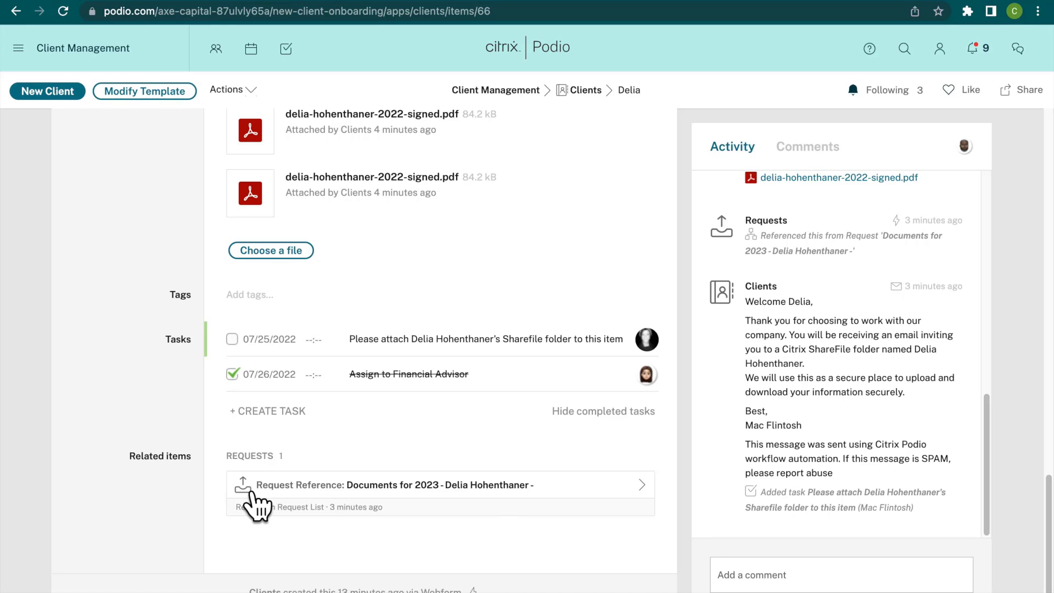
pyautogui.click(303, 498)
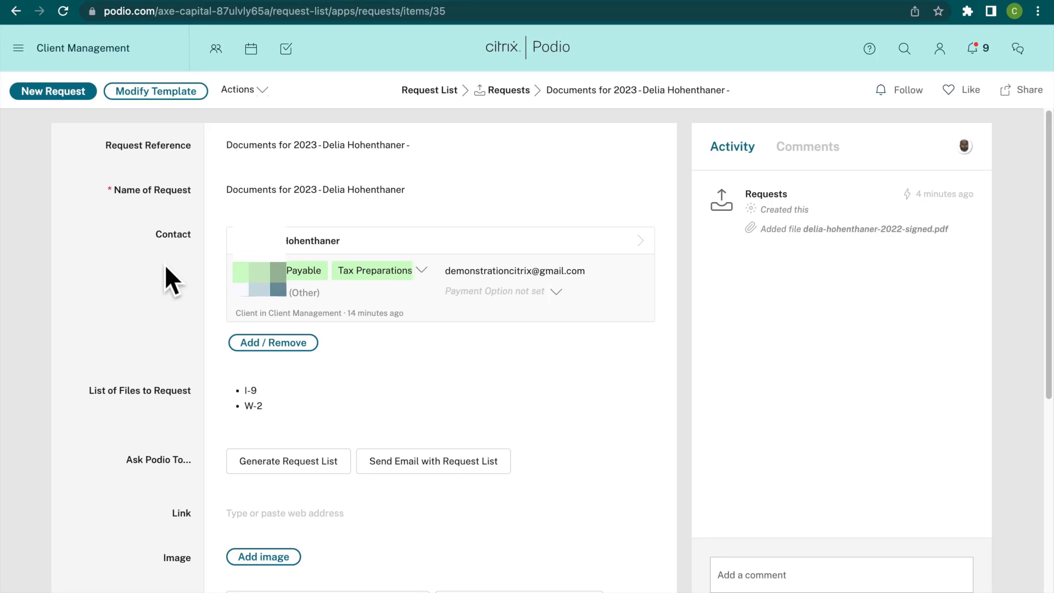
# Examine the request's list of files in its text editor and close the editor.
pyautogui.scroll(-3, 165, 265)
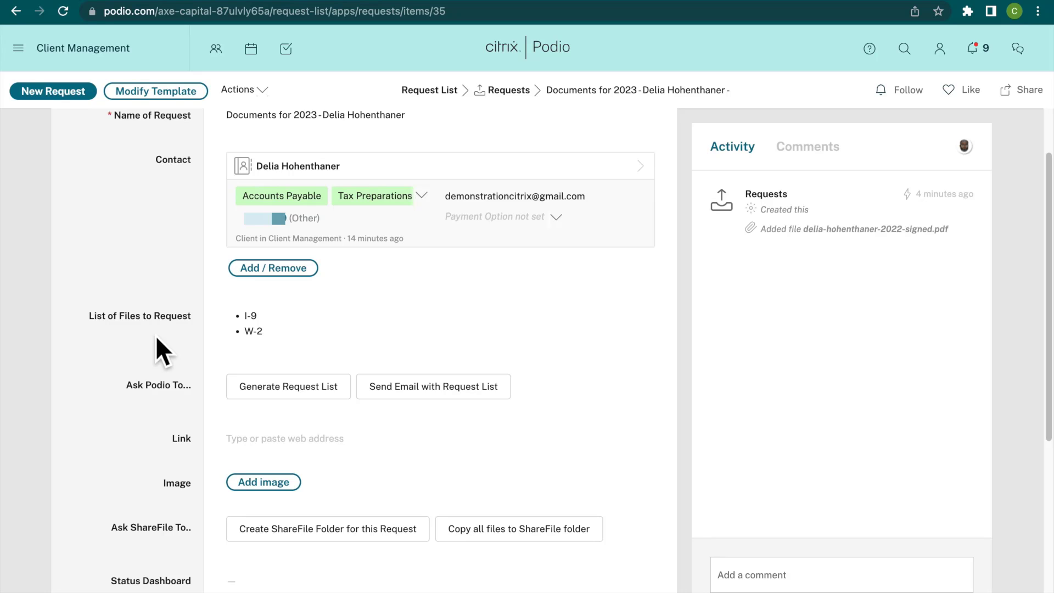
pyautogui.click(334, 354)
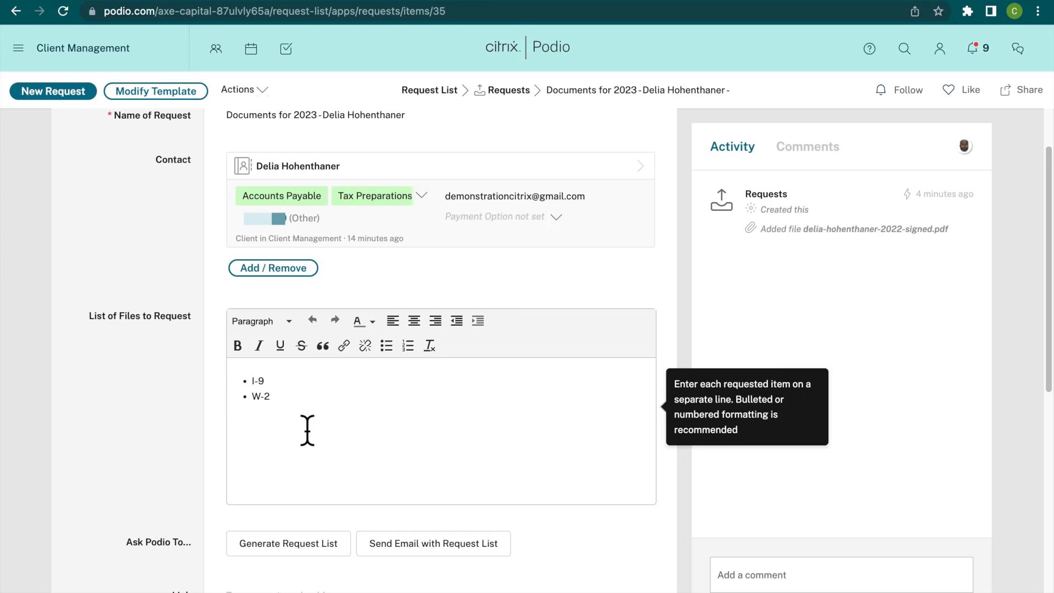
pyautogui.click(134, 405)
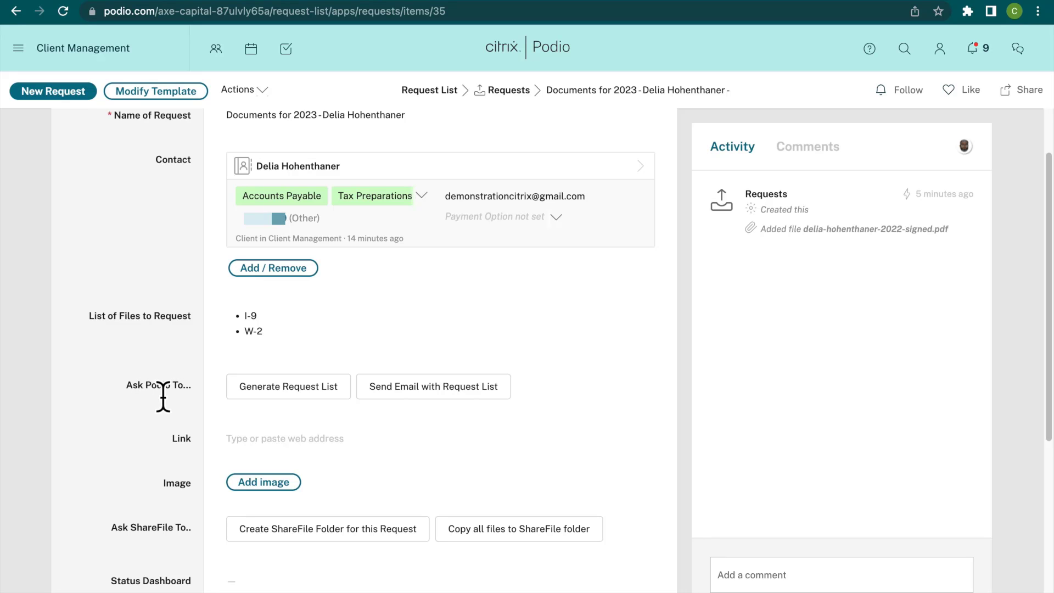
# Have Podio generate the request list and send it to the client by email.
pyautogui.click(268, 391)
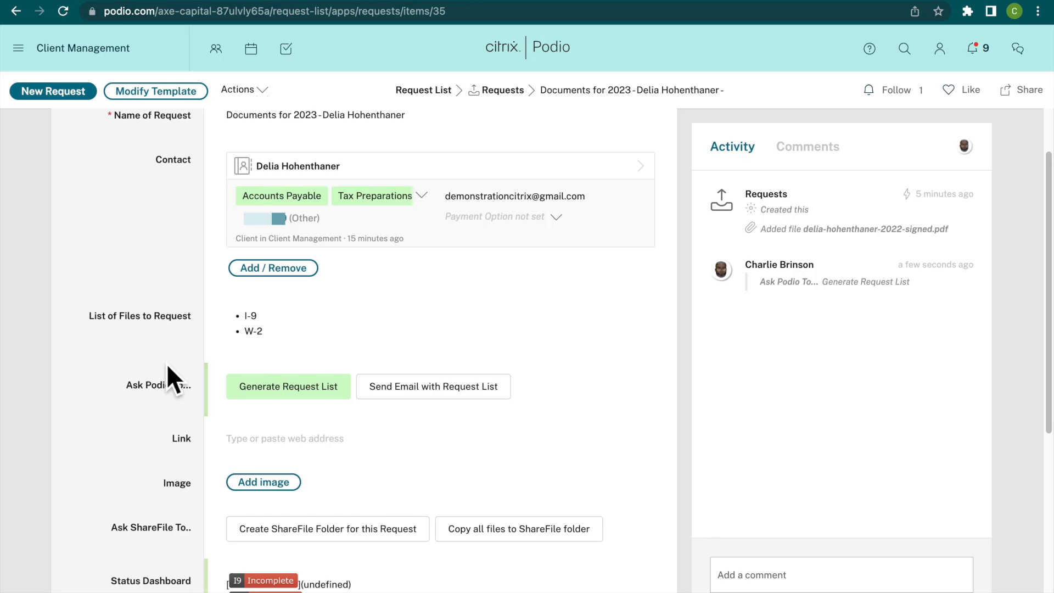
pyautogui.scroll(-3, 166, 364)
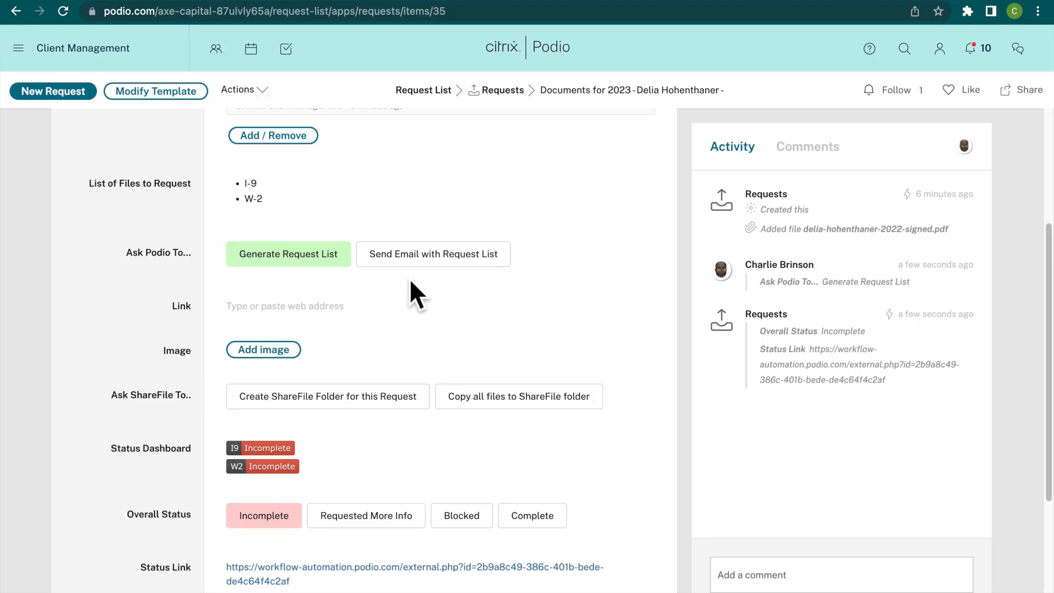
pyautogui.click(433, 283)
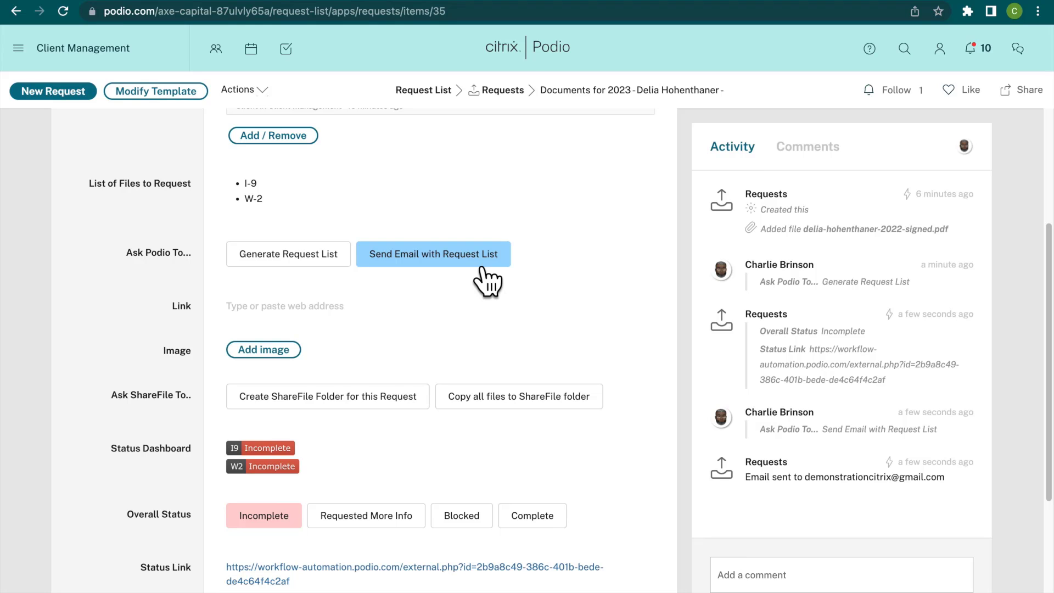
# Switch to Gmail, refresh the inbox and open the request list email for Documents for 2023.
pyautogui.click(724, 1)
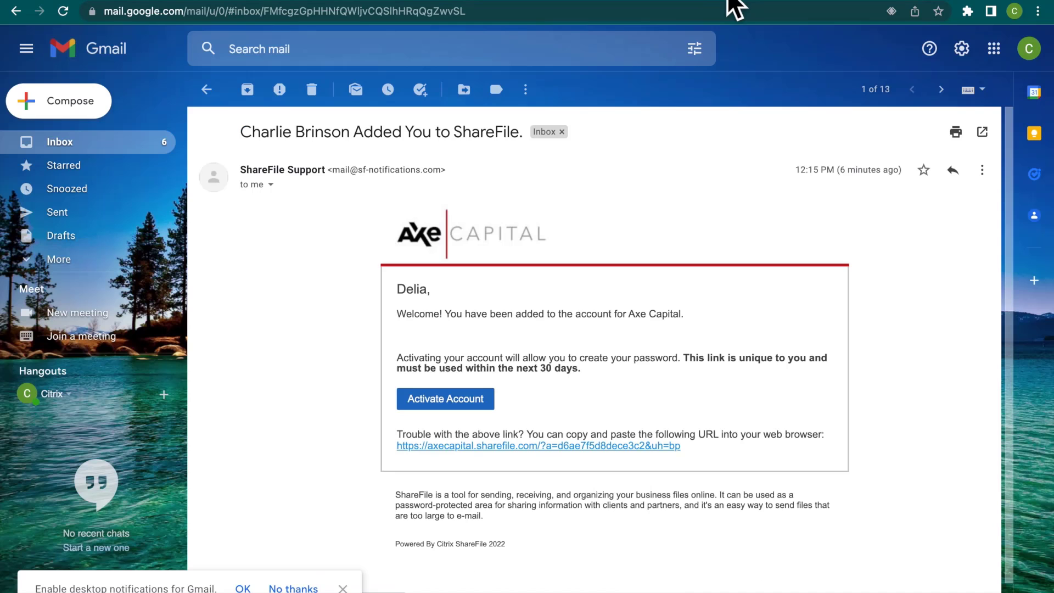
pyautogui.click(63, 147)
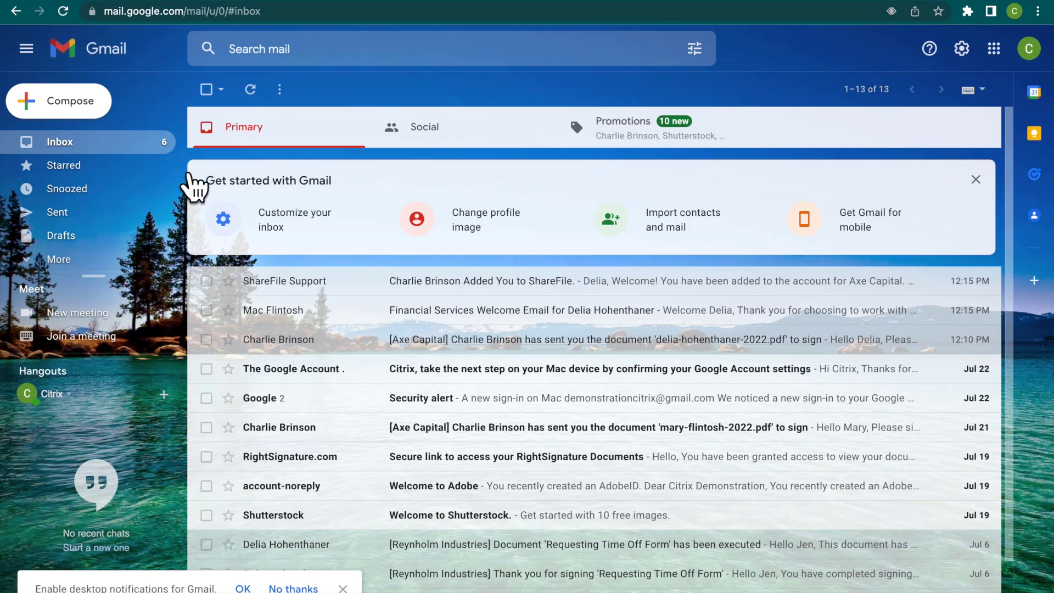
pyautogui.click(63, 11)
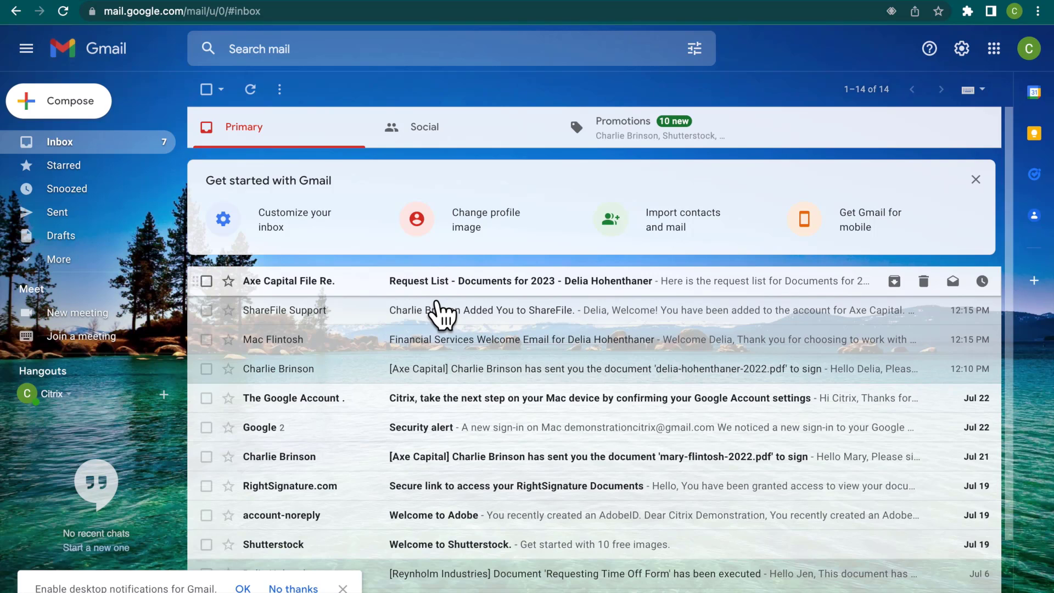
pyautogui.click(435, 292)
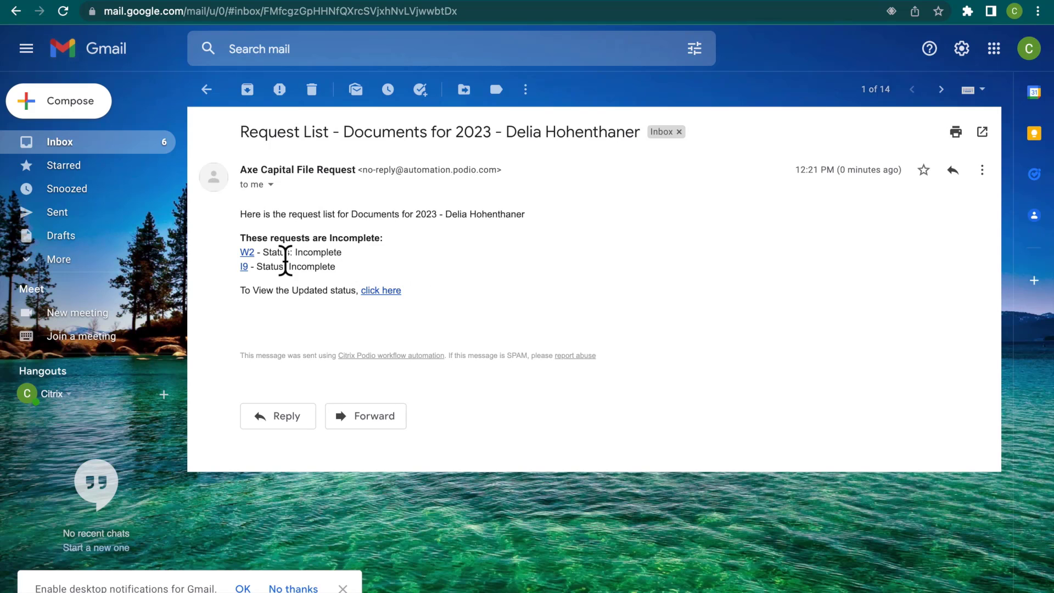
# Open the W2 file request from the email and attach w-2 2022.pdf from the Desktop.
pyautogui.click(265, 266)
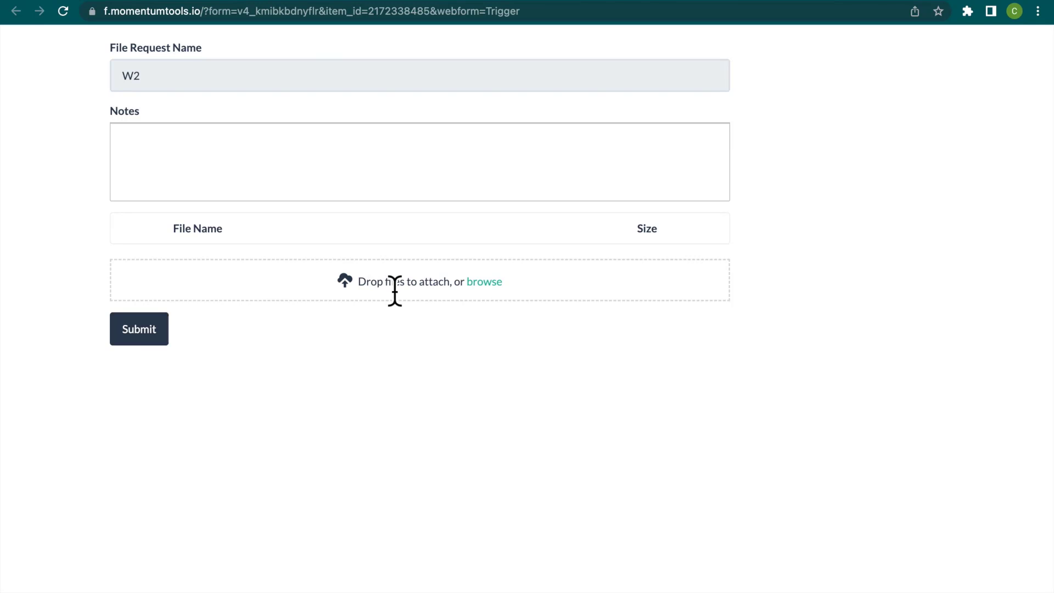
pyautogui.click(497, 297)
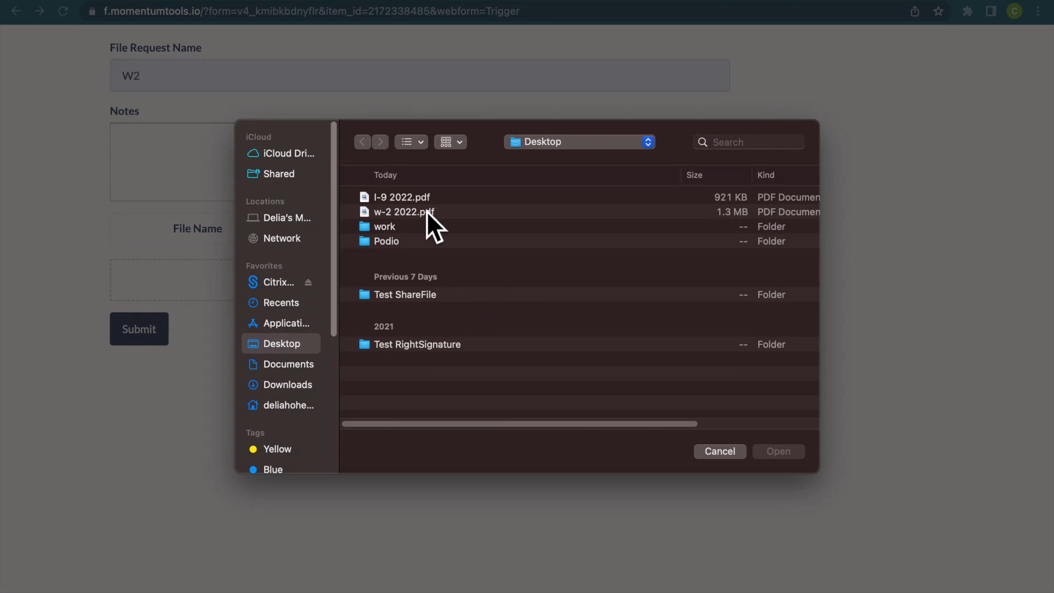
pyautogui.click(424, 212)
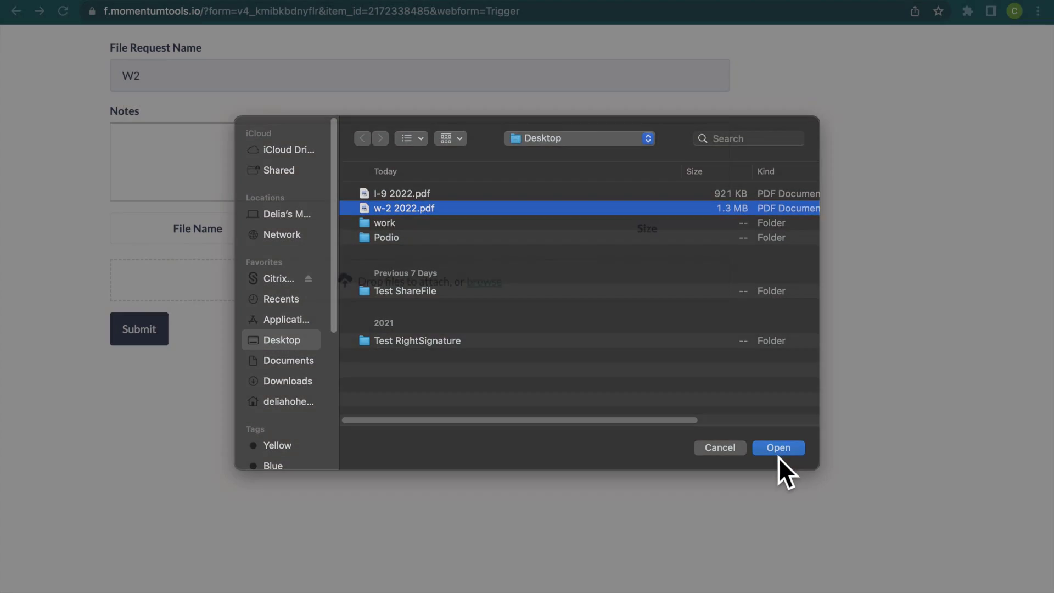
pyautogui.click(779, 453)
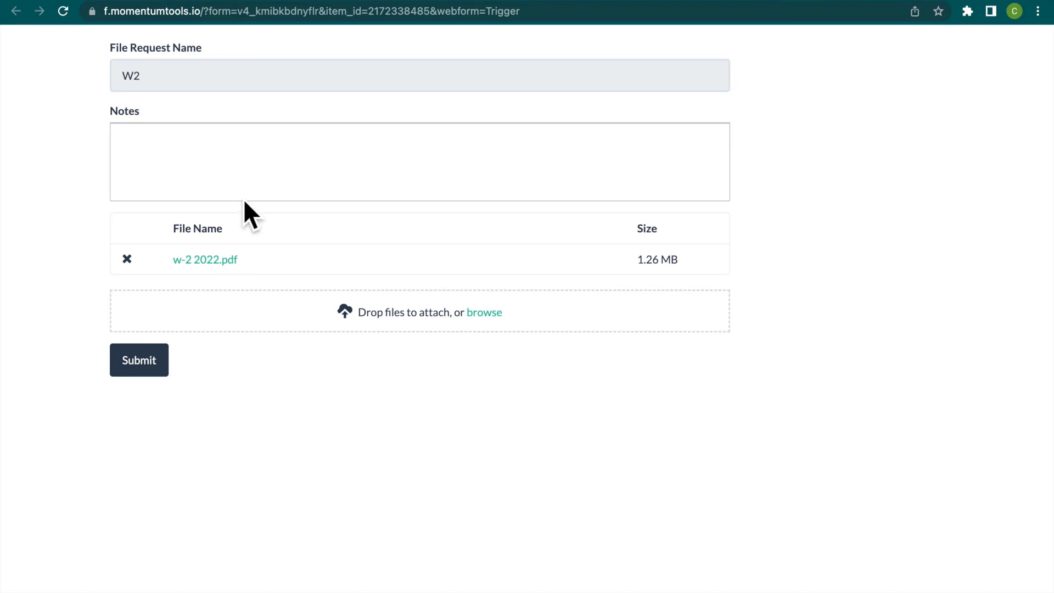
# Add the note "here you are!" to the W2 file request and submit it.
pyautogui.click(254, 174)
pyautogui.write('here')
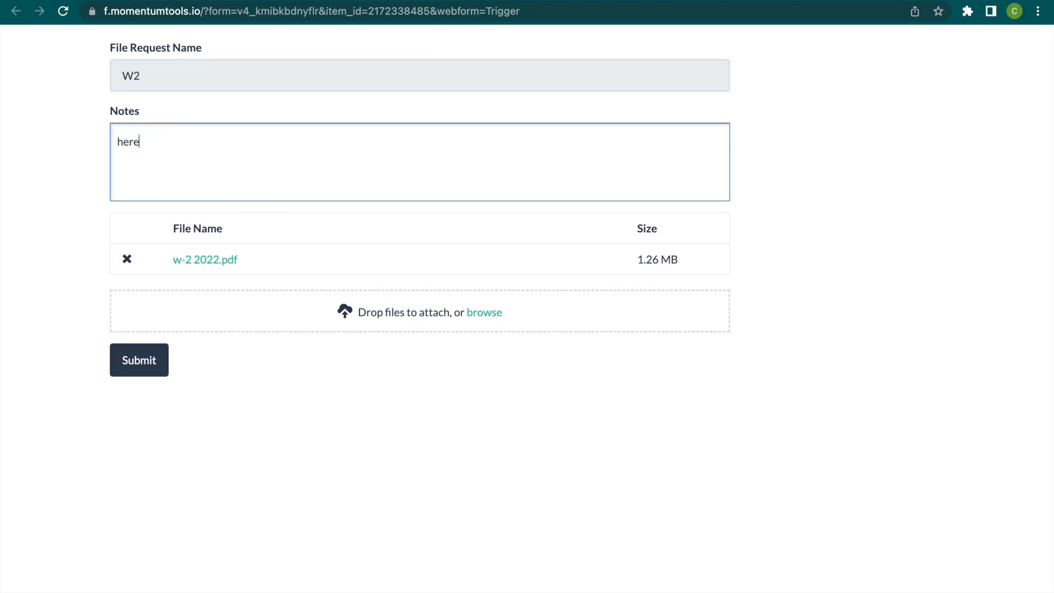
pyautogui.write(' you are!')
pyautogui.click(164, 369)
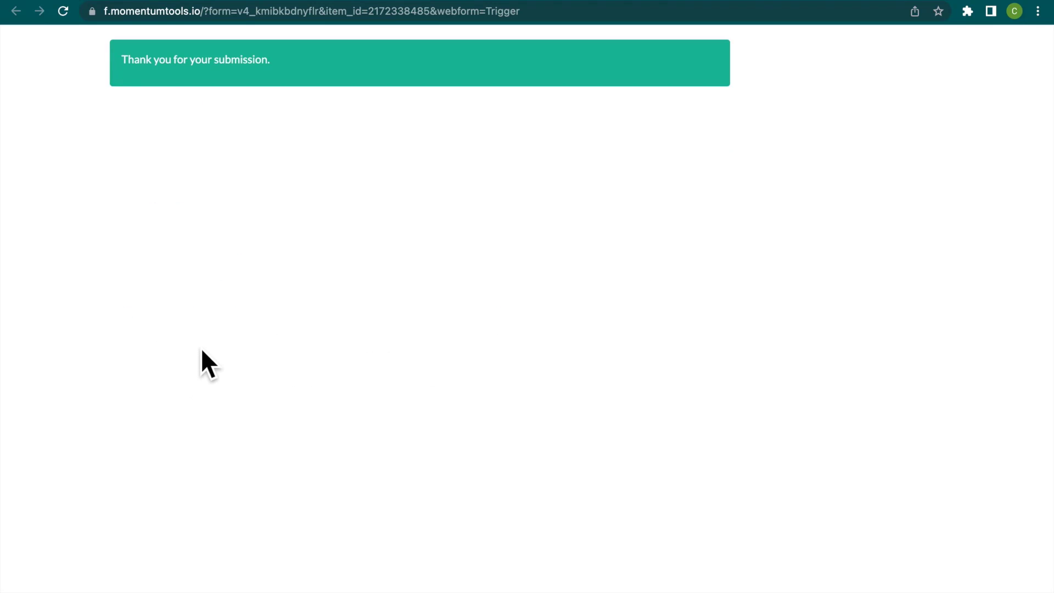
# Return to the request list email, open the I9 file request and attach I-9 2022.pdf from the Desktop.
pyautogui.click(635, 1)
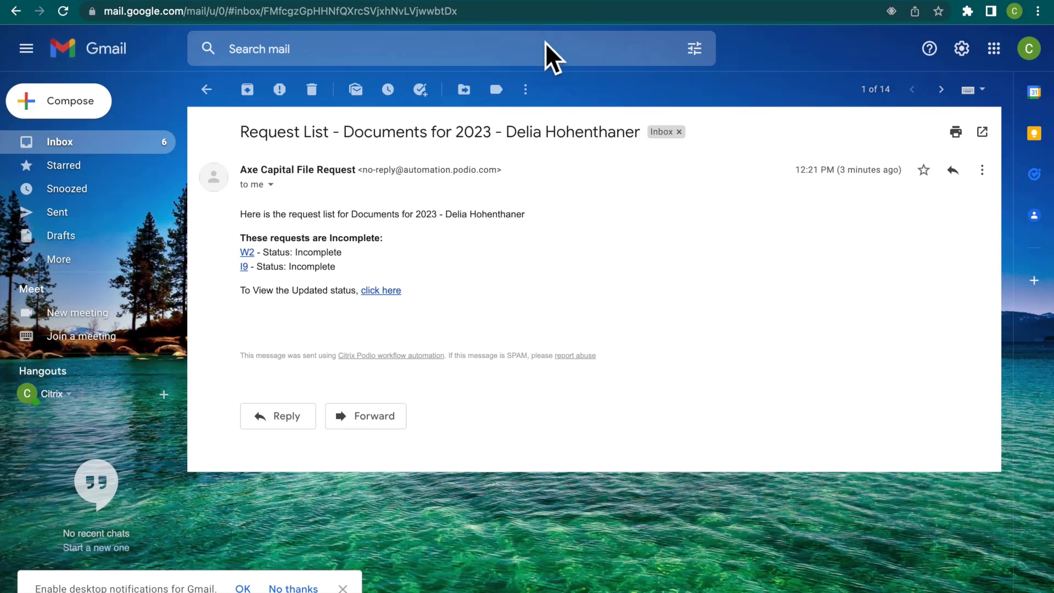
pyautogui.click(246, 269)
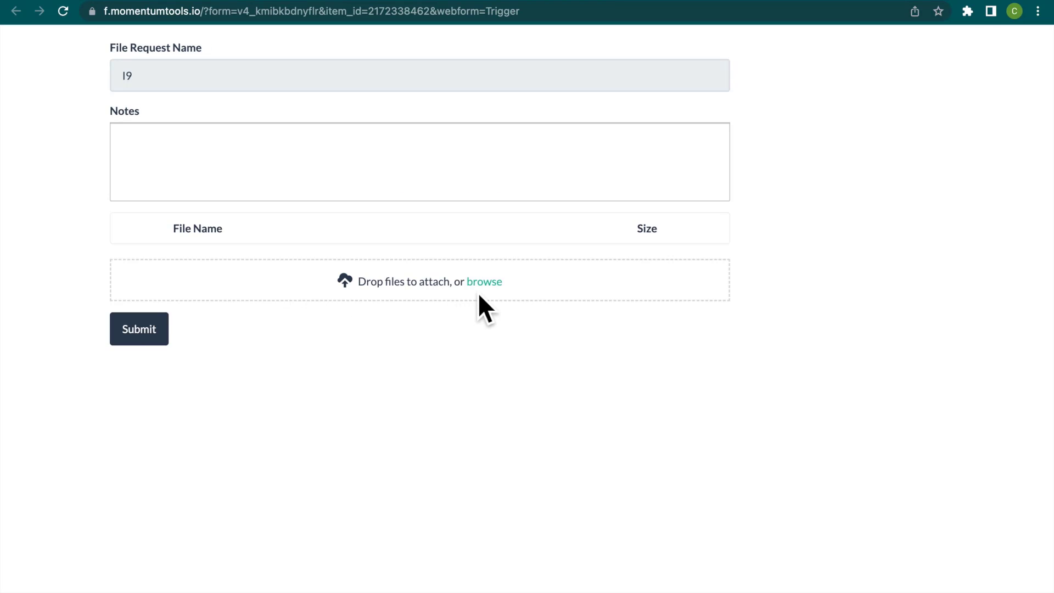
pyautogui.click(483, 284)
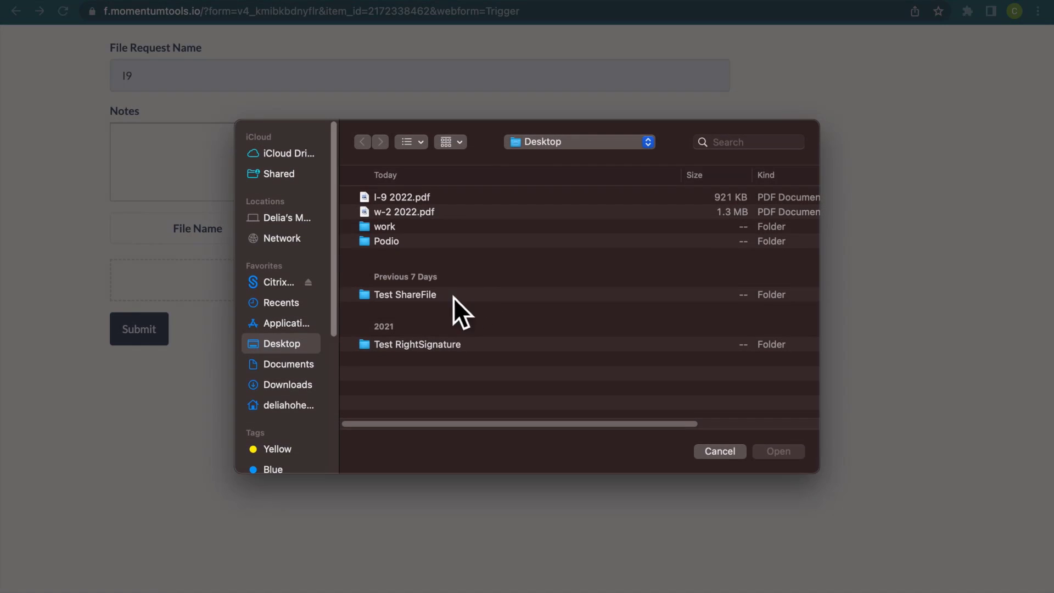
pyautogui.click(384, 197)
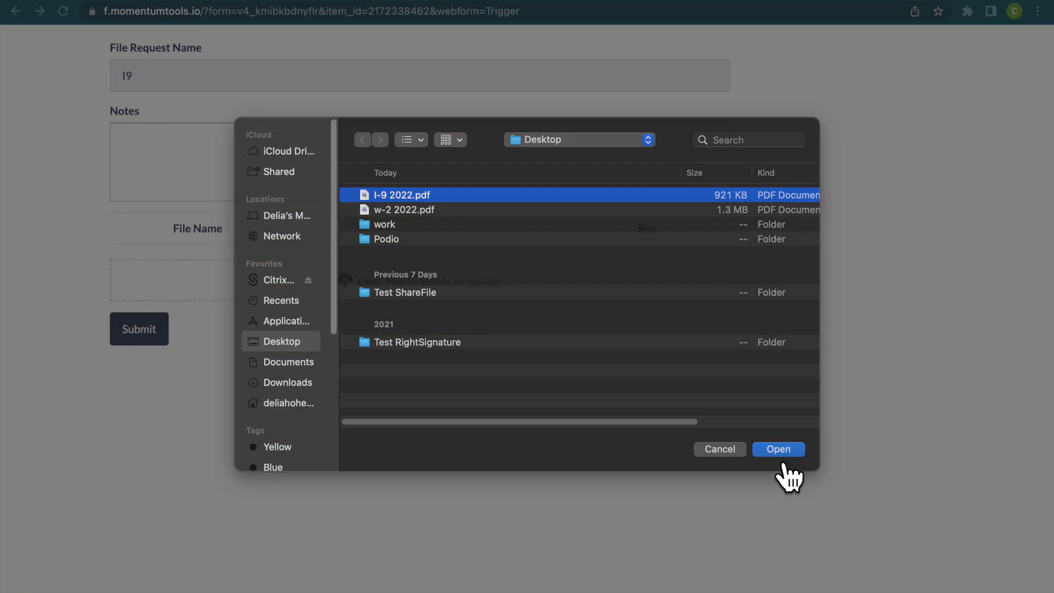
pyautogui.click(773, 451)
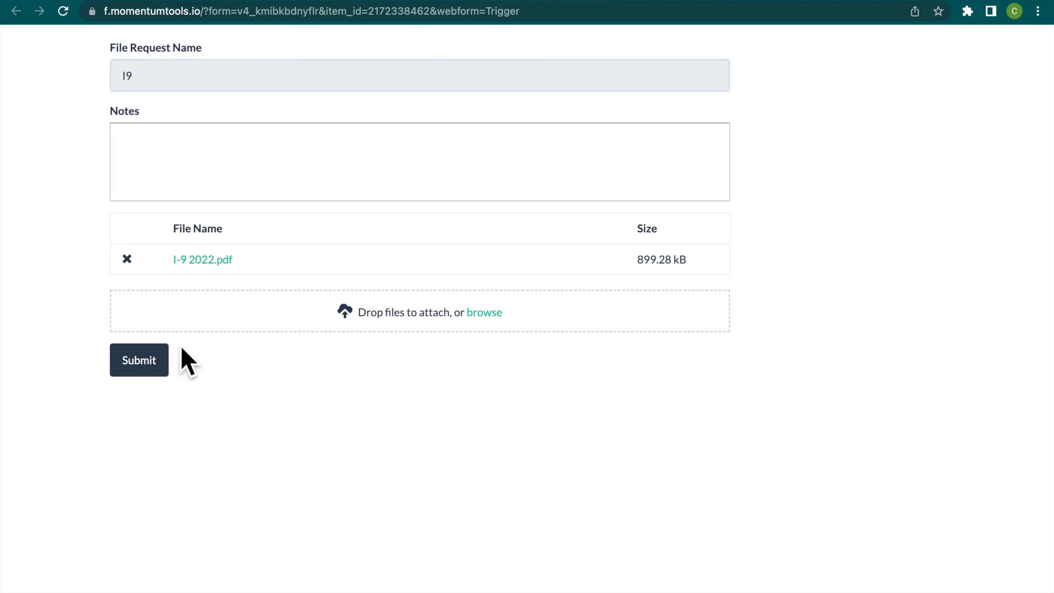
# Submit the I9 file request, switch to Podio and reload the client's Documents for 2023 request.
pyautogui.click(168, 379)
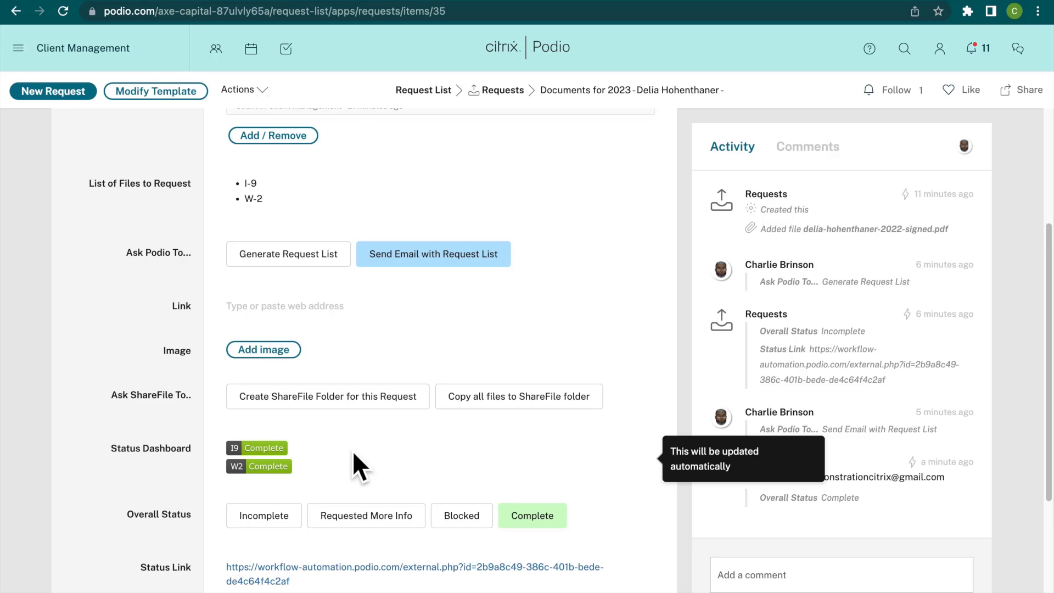
pyautogui.scroll(-5, 355, 417)
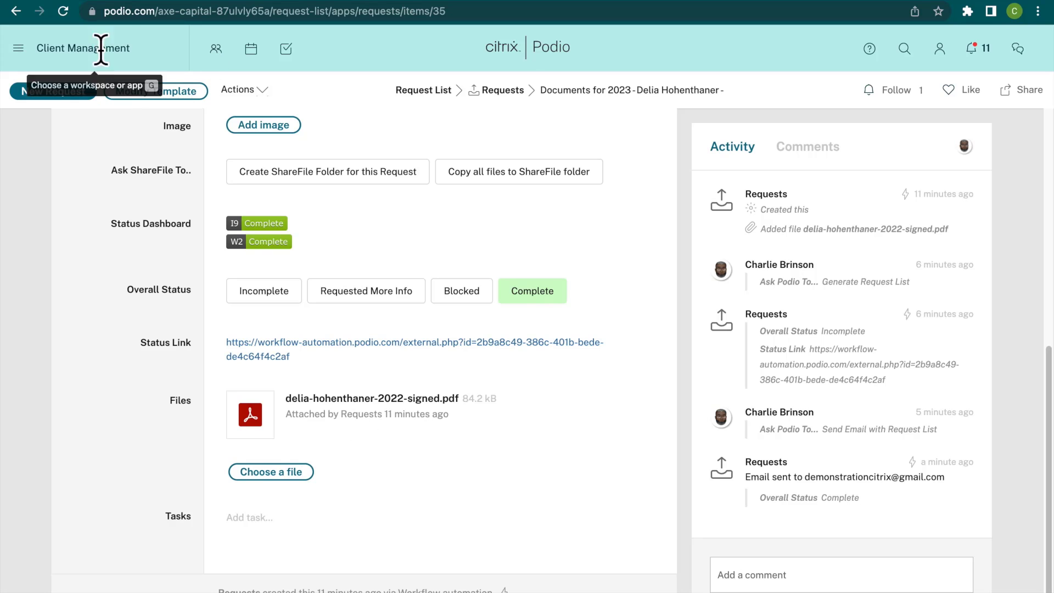
pyautogui.click(68, 14)
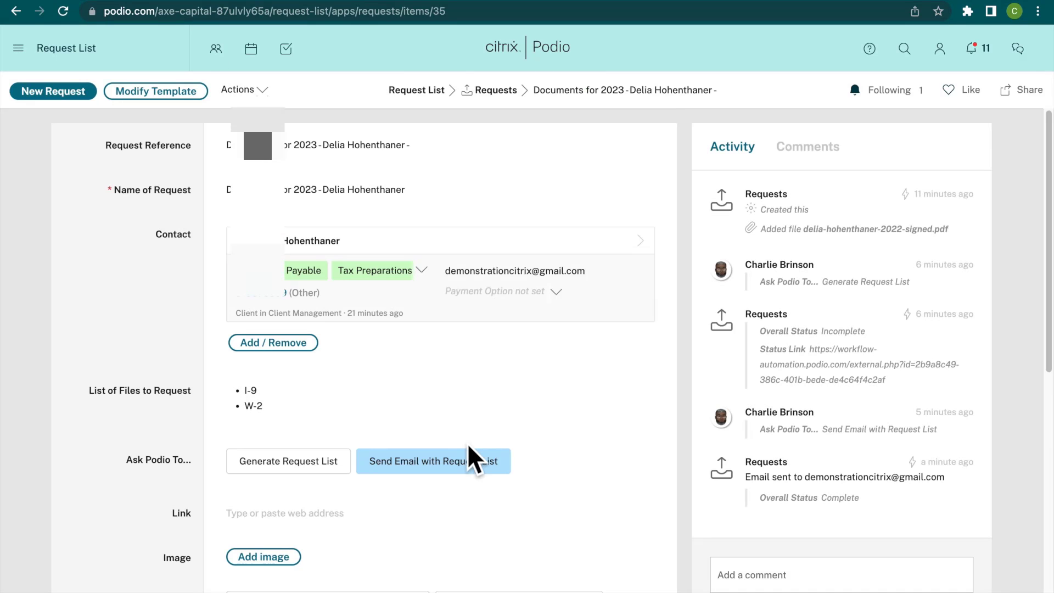
# Open the W2 request detail from the related items of the Documents for 2023 request.
pyautogui.scroll(-5, 474, 441)
pyautogui.scroll(-4, 473, 440)
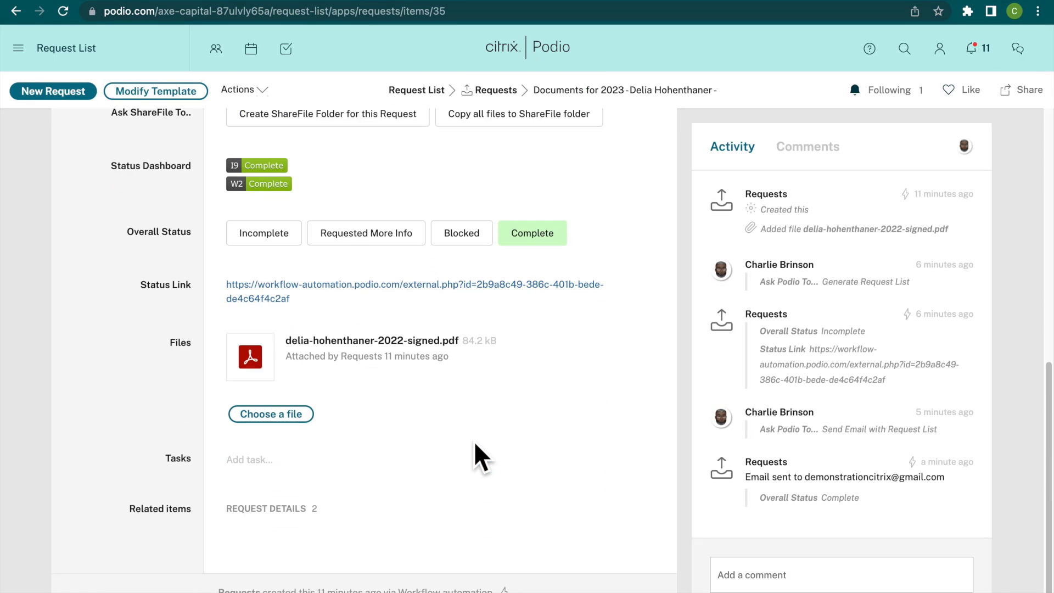
pyautogui.click(267, 541)
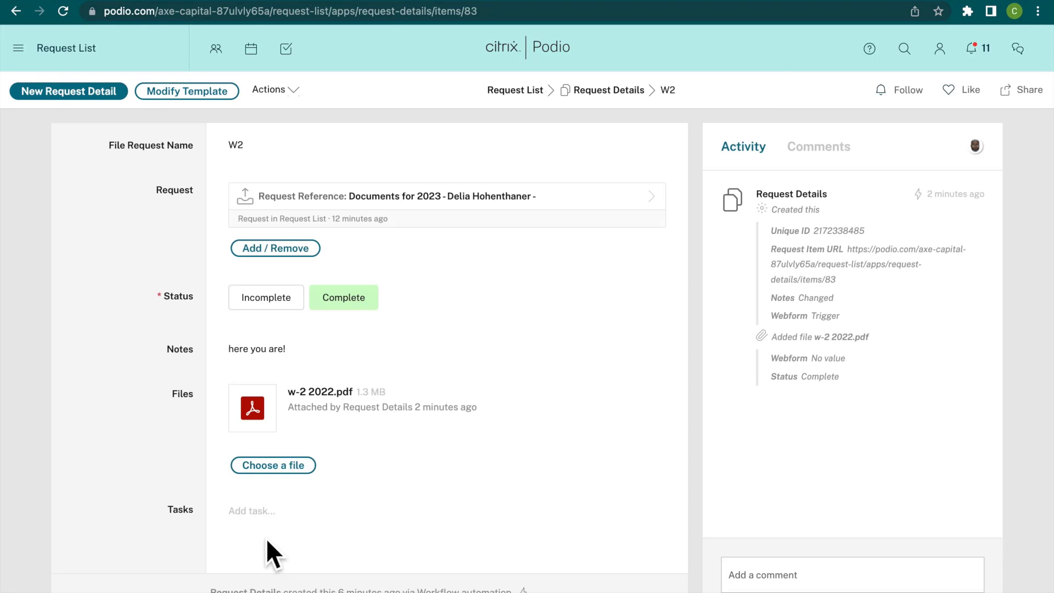
# Return to the Documents for 2023 request and have all its files copied to the ShareFile folder.
pyautogui.click(418, 209)
pyautogui.scroll(-3, 556, 484)
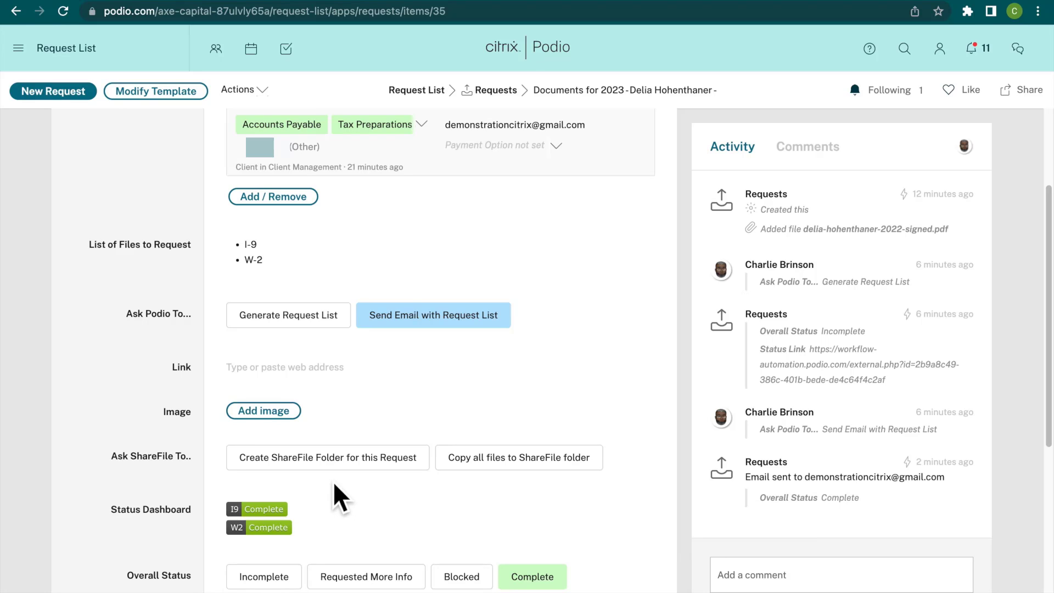
pyautogui.click(336, 466)
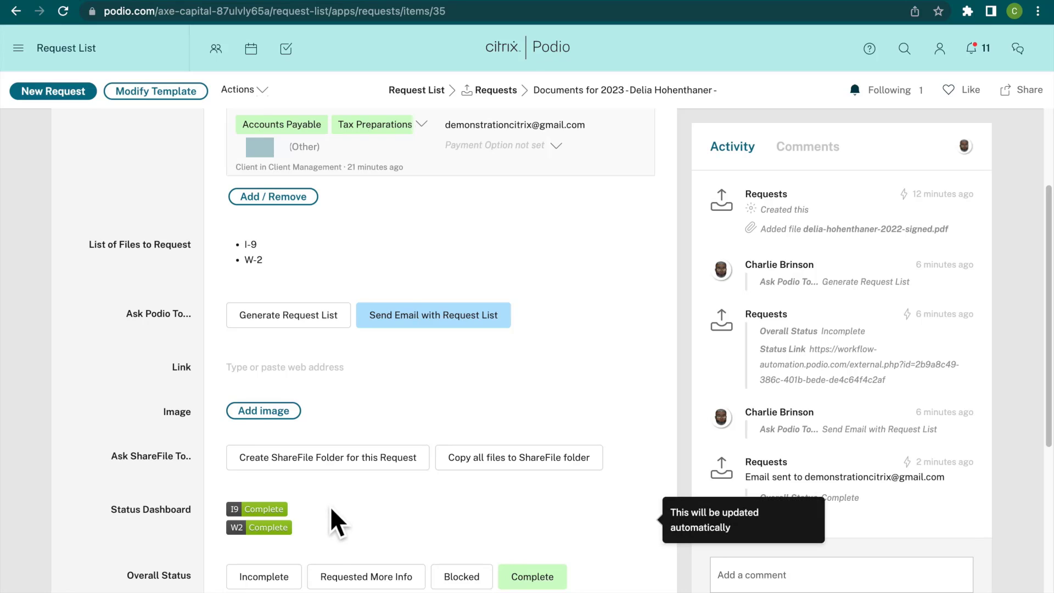
pyautogui.click(508, 465)
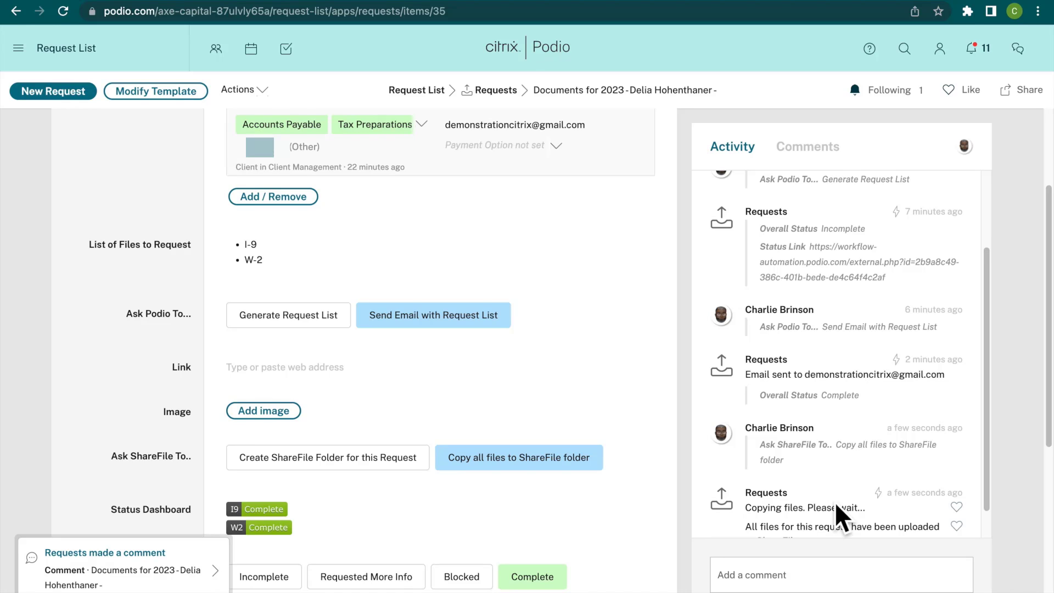
pyautogui.scroll(-1, 835, 502)
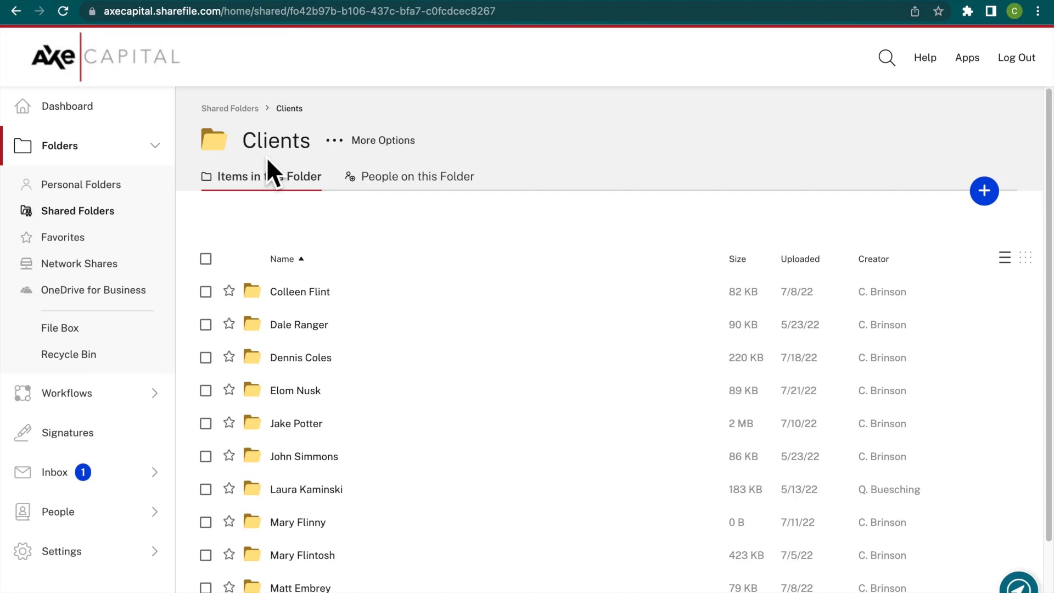
# Switch to ShareFile, open the new client's folder under Clients and check the people on this folder.
pyautogui.click(266, 158)
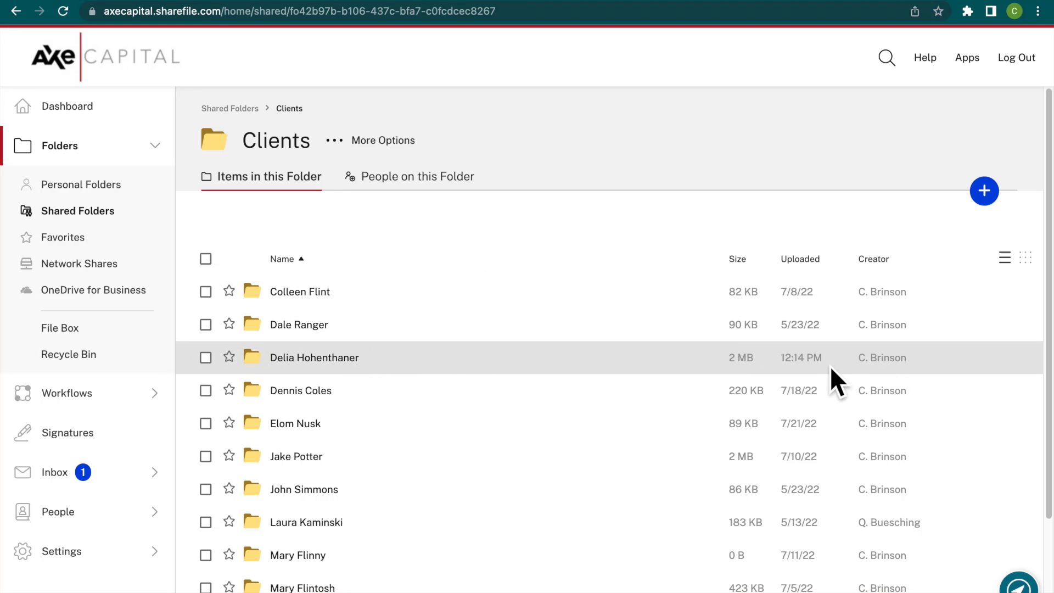
pyautogui.click(333, 365)
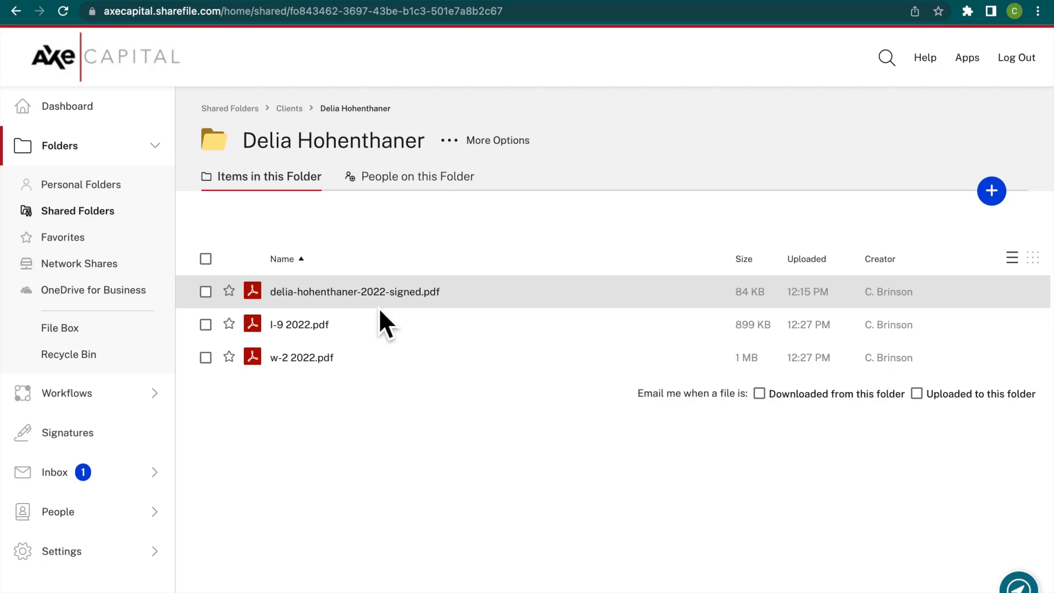
pyautogui.click(436, 199)
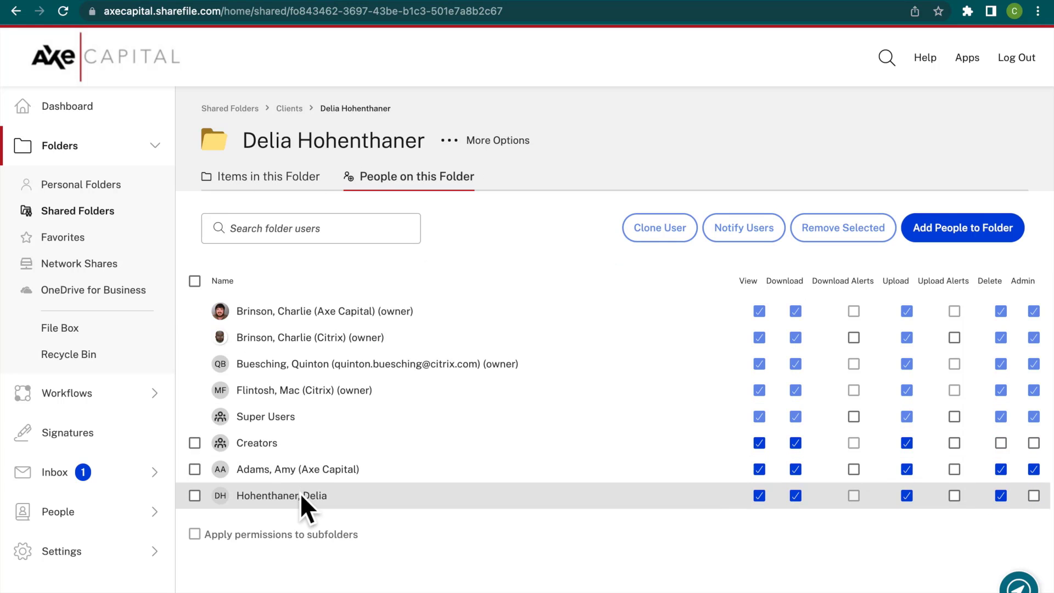
pyautogui.moveTo(303, 498)
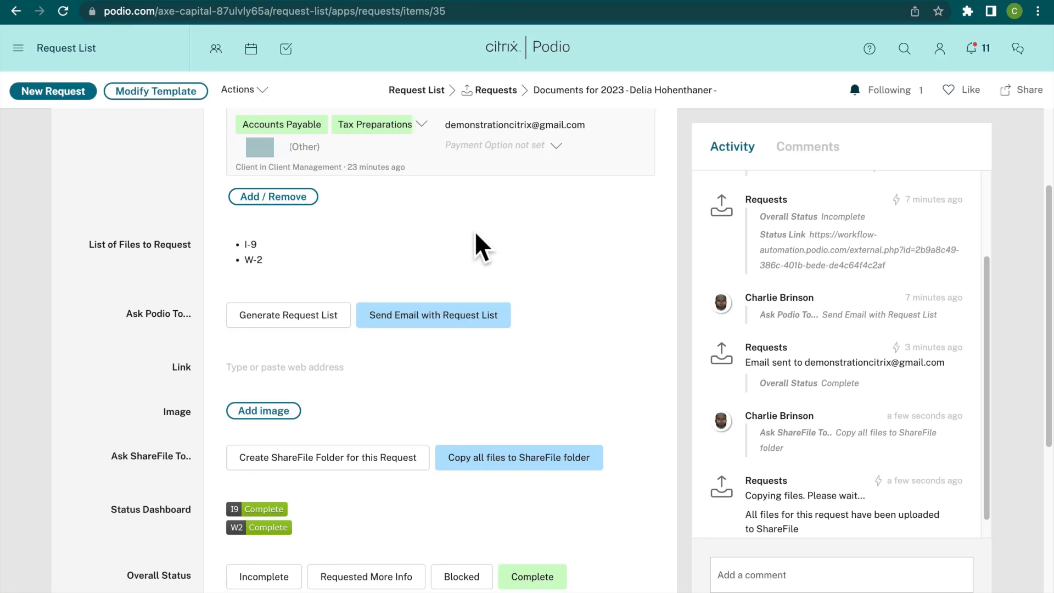
# Return to Podio and open the Request List workspace from the Documents for 2023 request.
pyautogui.click(428, 103)
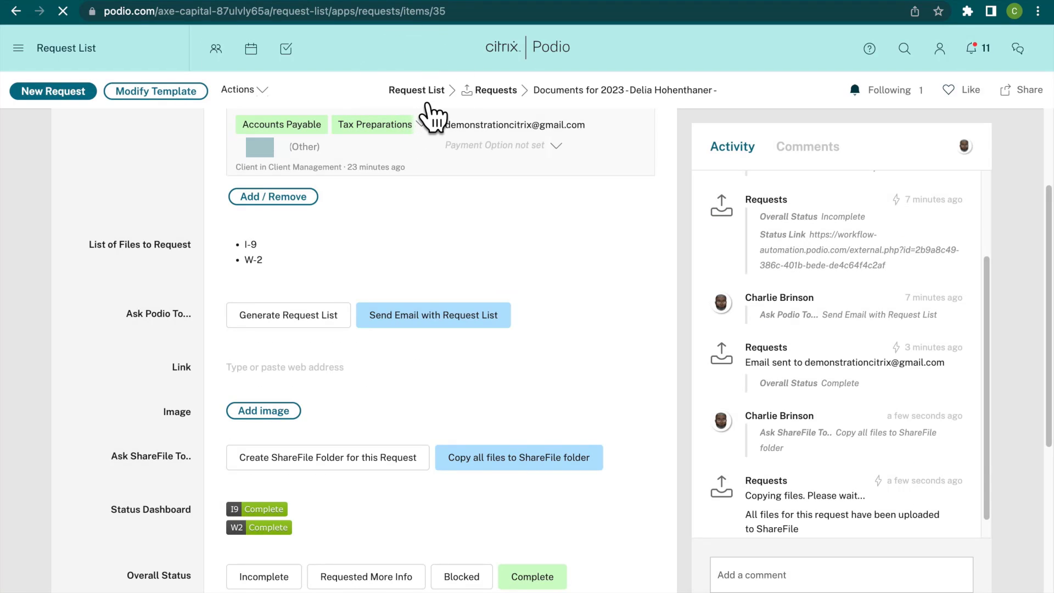